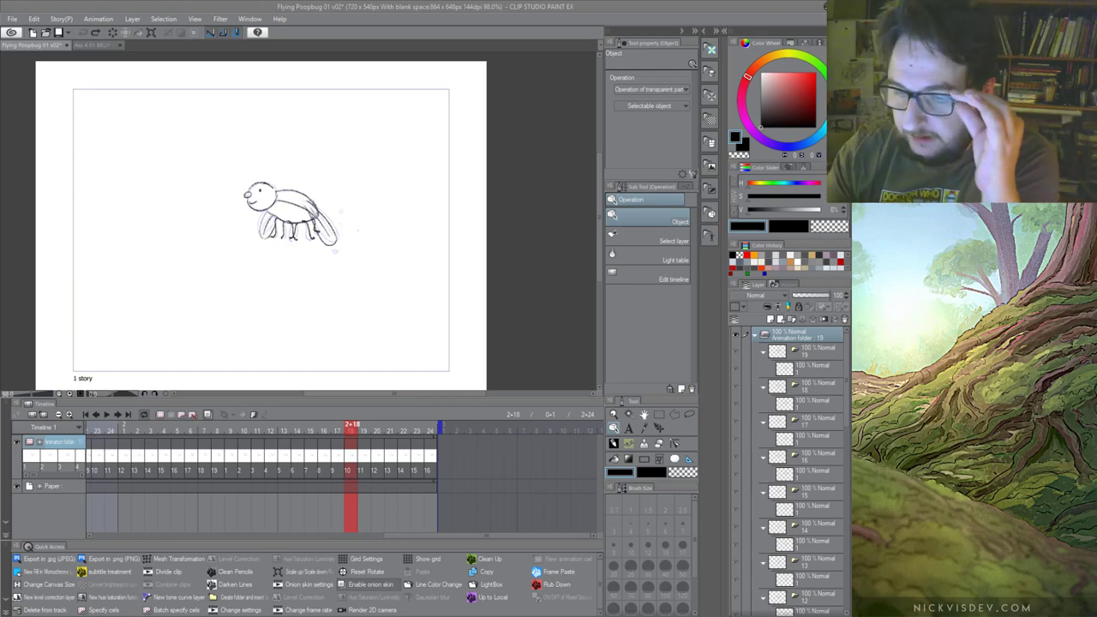
Play back the existing flying bug animation on the timeline and stop it
drag(403, 537, 203, 549)
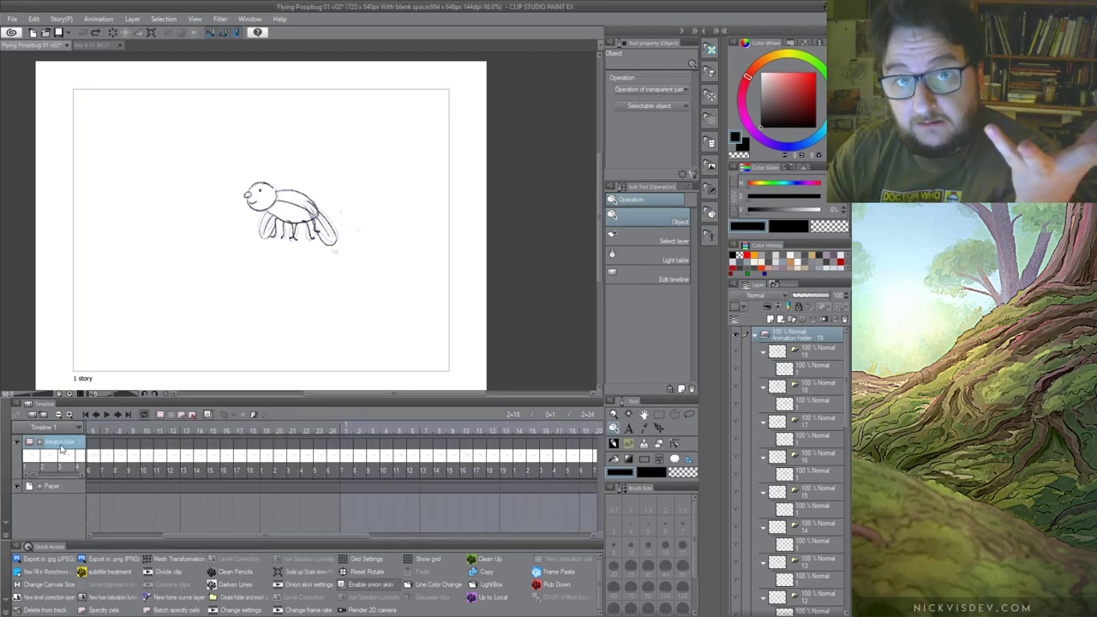
click(107, 415)
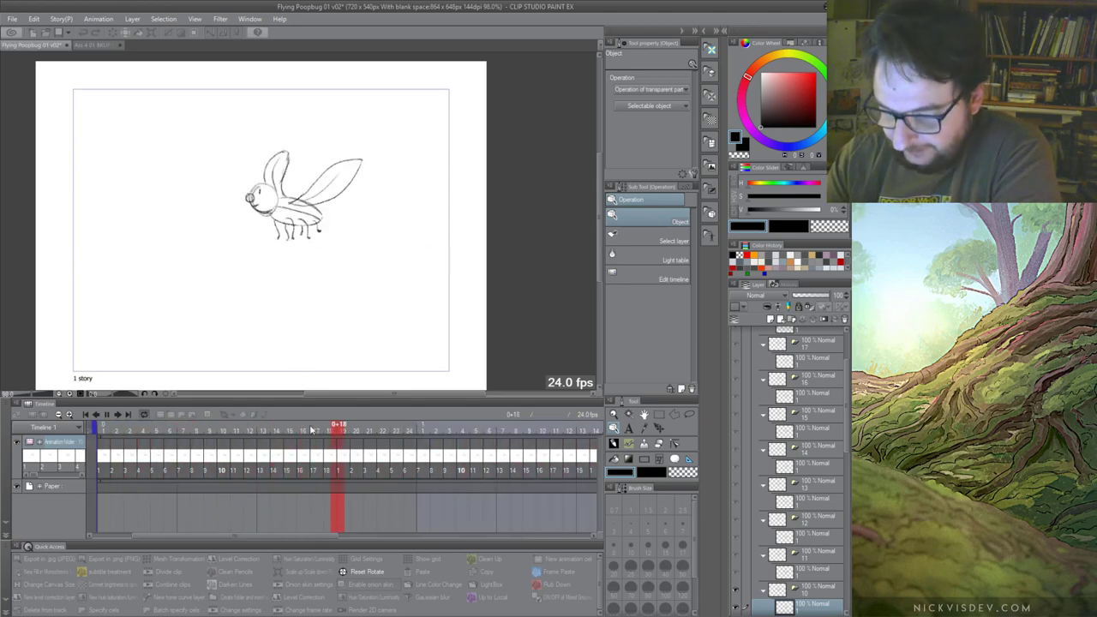
key(space)
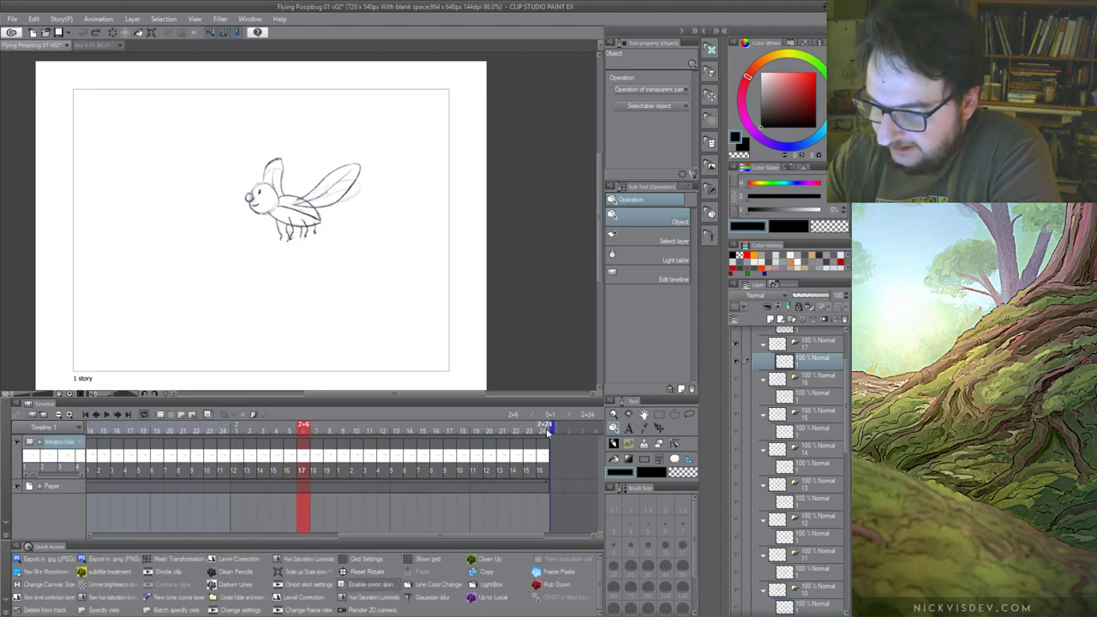
Enable keyframe editing on the animation folder's track
drag(357, 531, 322, 535)
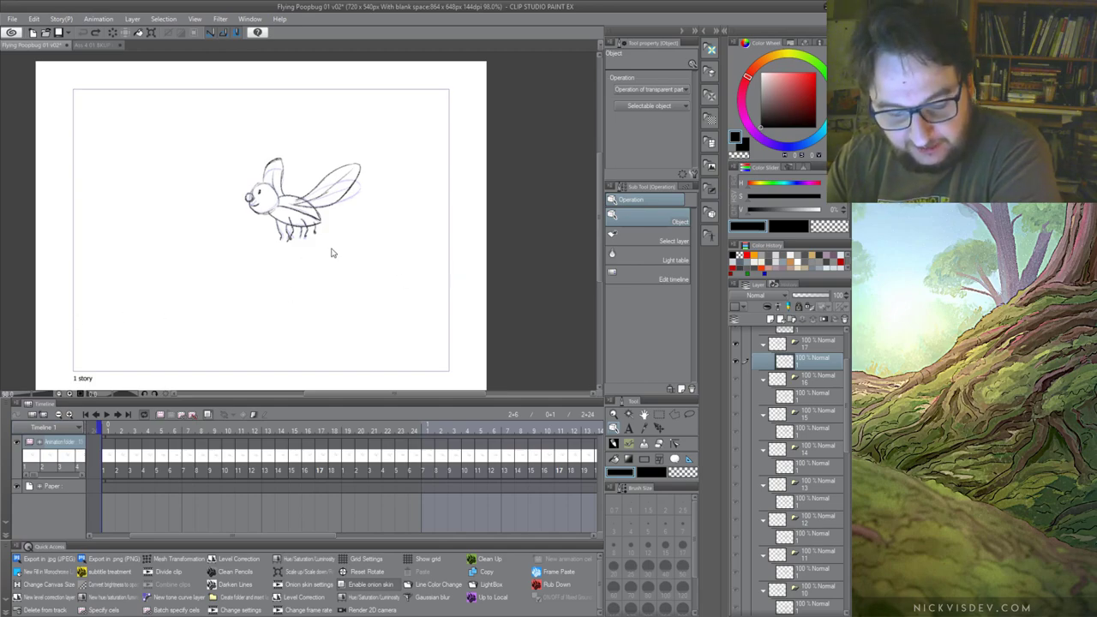
click(253, 416)
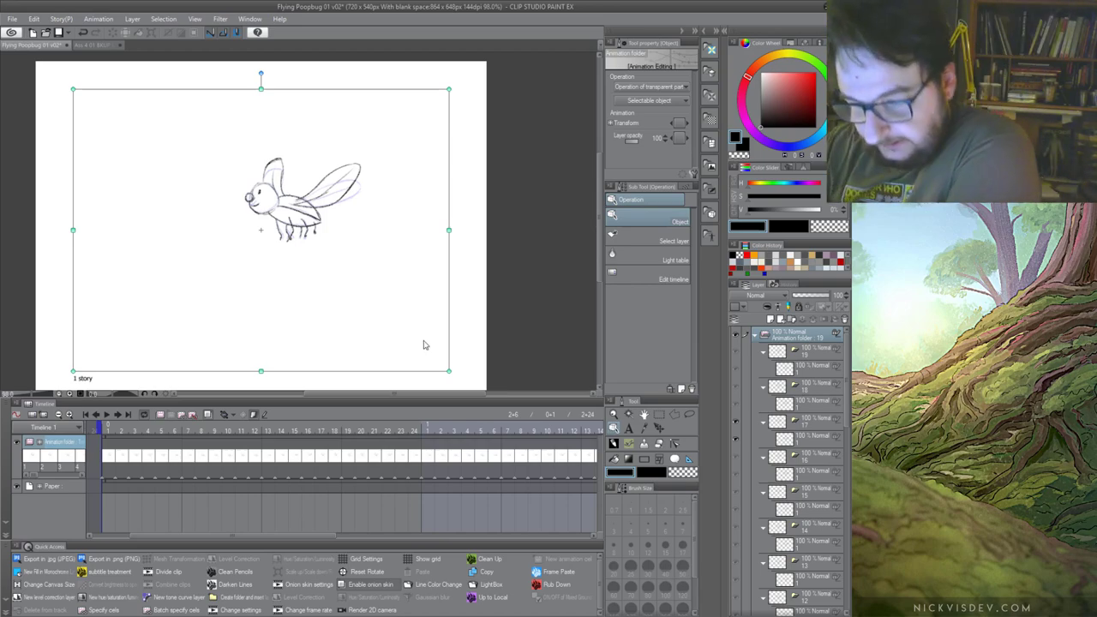
drag(451, 306, 594, 302)
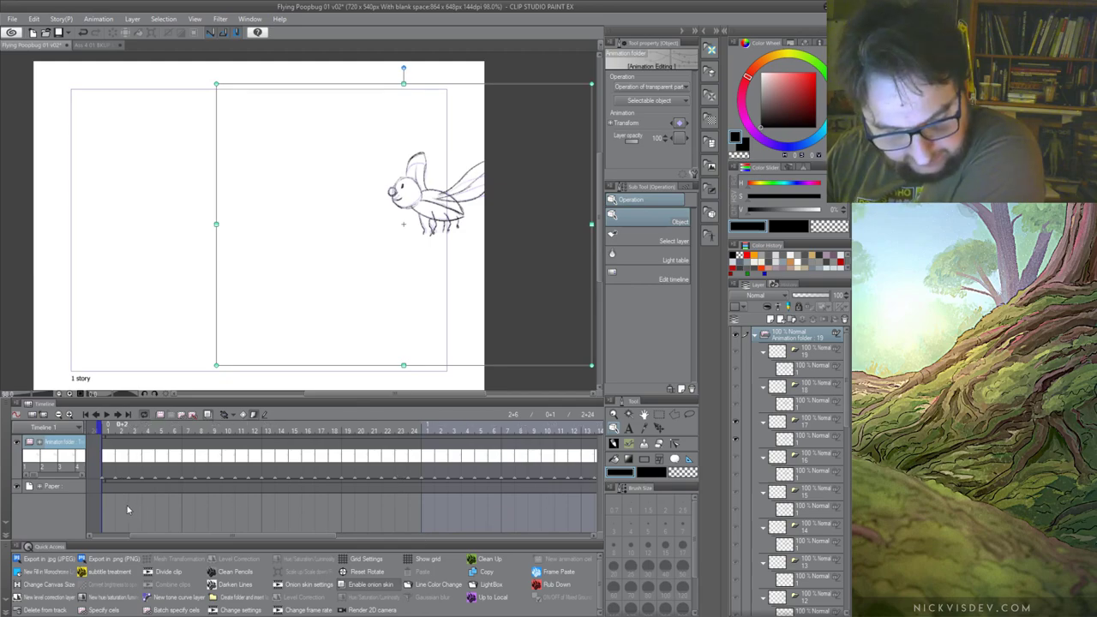
drag(161, 537, 139, 537)
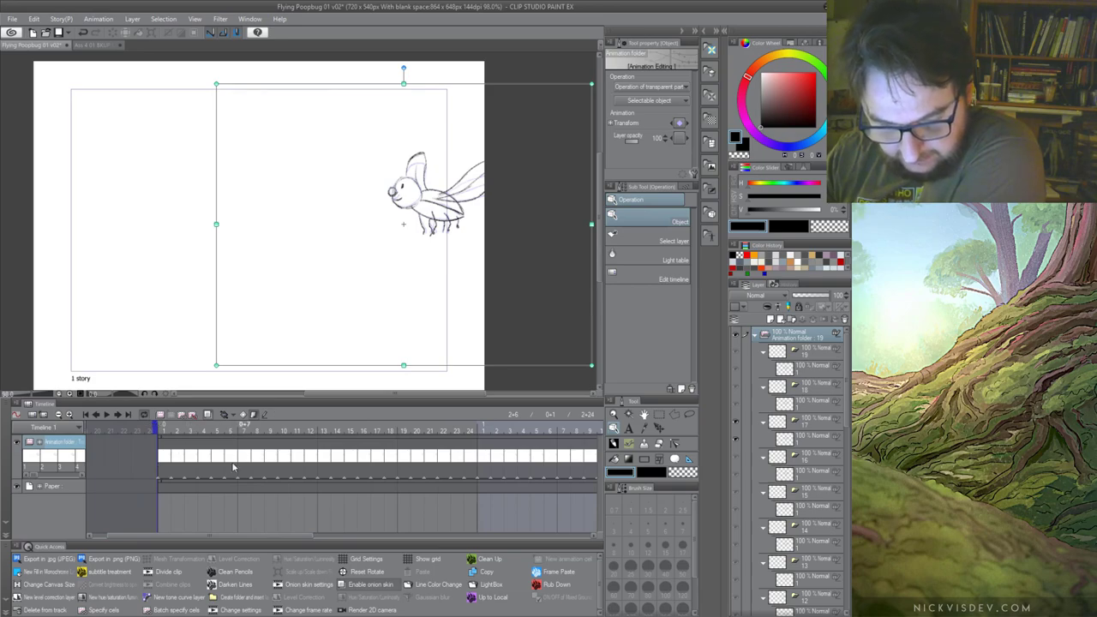
click(161, 429)
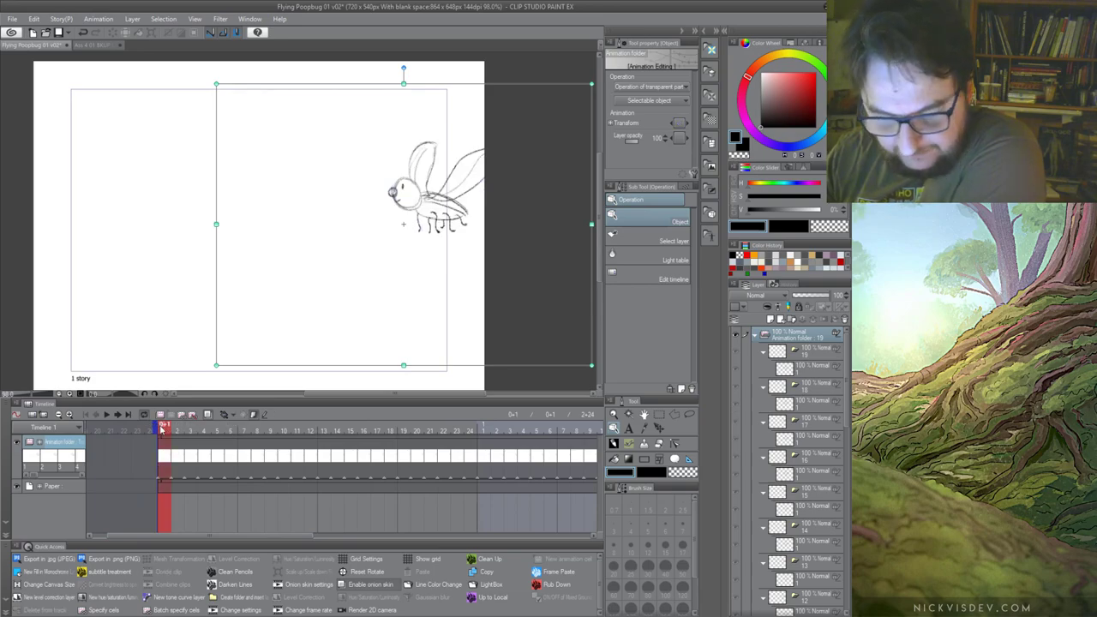
mouse_move(182, 536)
mouse_down()
mouse_move(249, 536)
mouse_move(377, 495)
mouse_up()
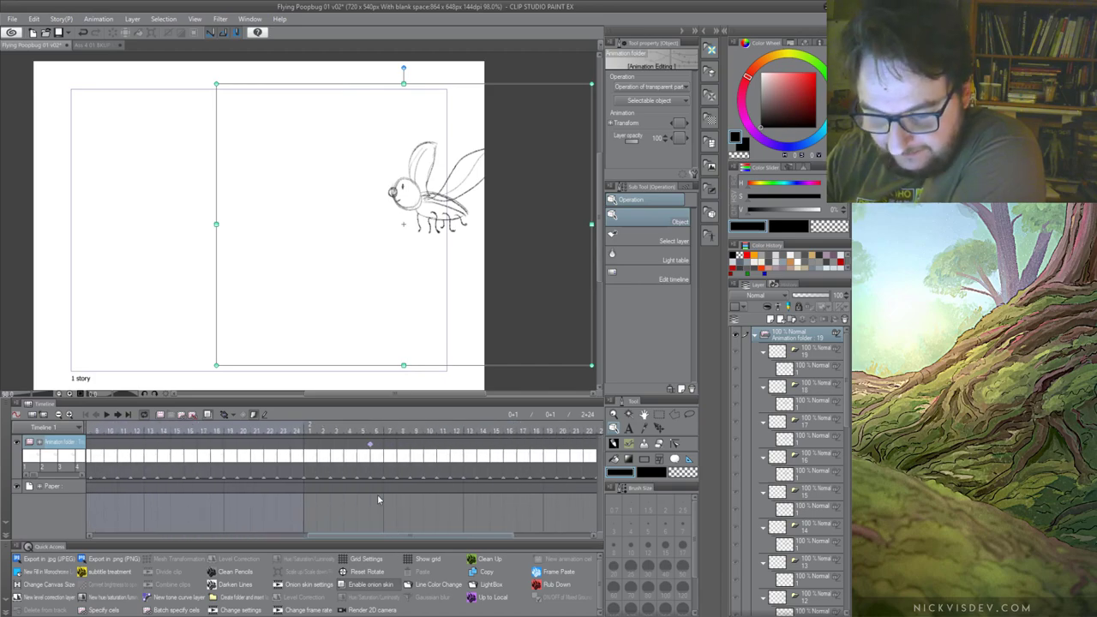
click(375, 446)
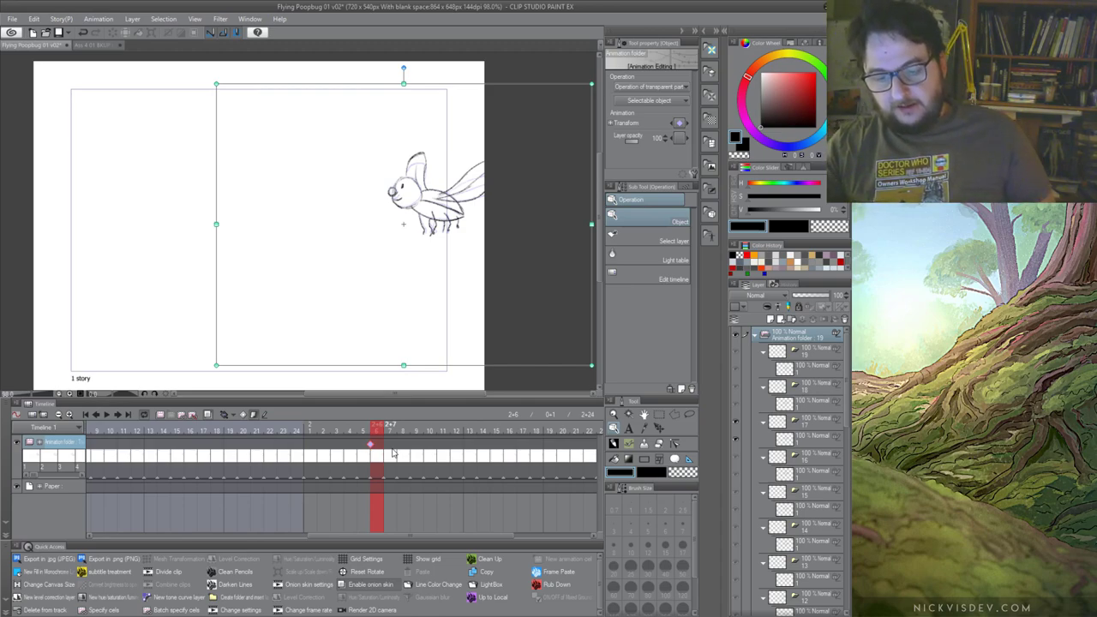
click(368, 445)
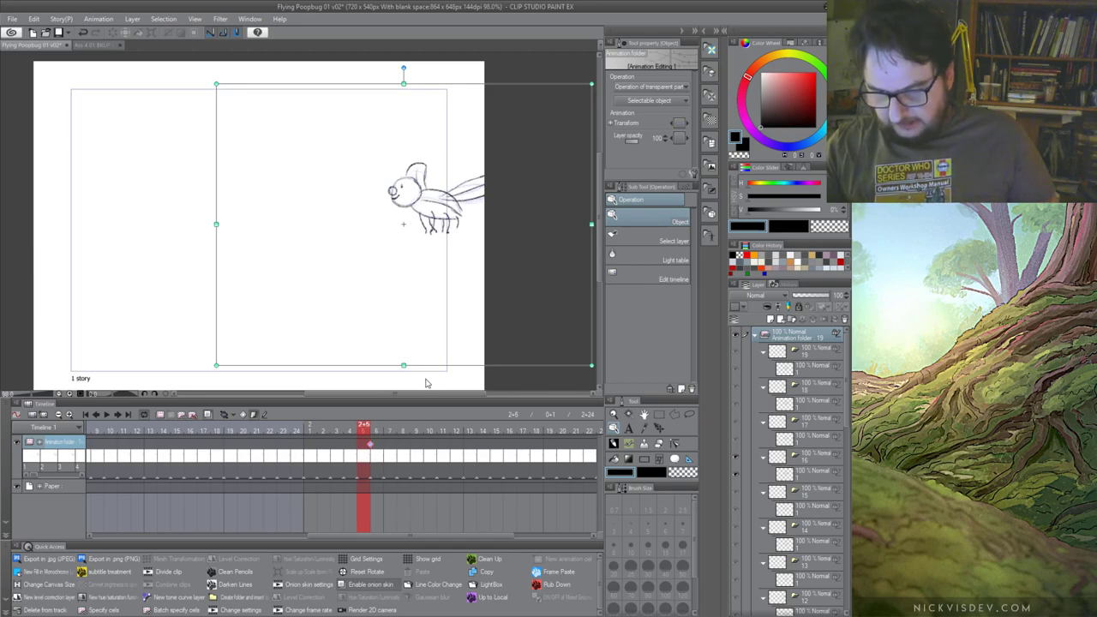
key(ctrl+z)
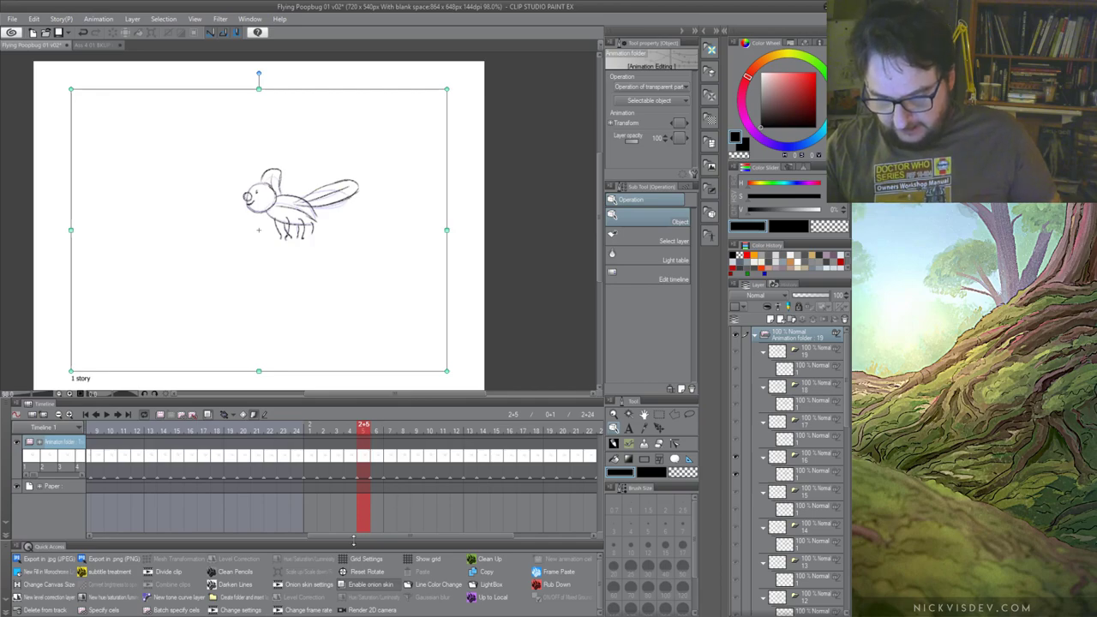
On the first frame, set a transform keyframe with the bug moved horizontally to the canvas's right edge
drag(353, 540, 309, 540)
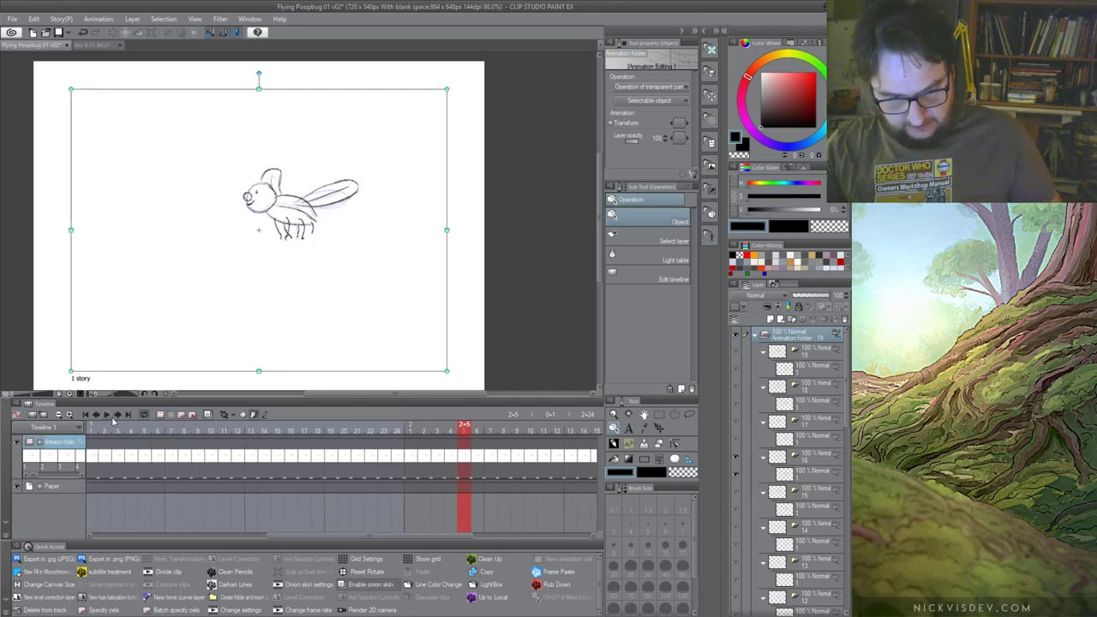
click(87, 415)
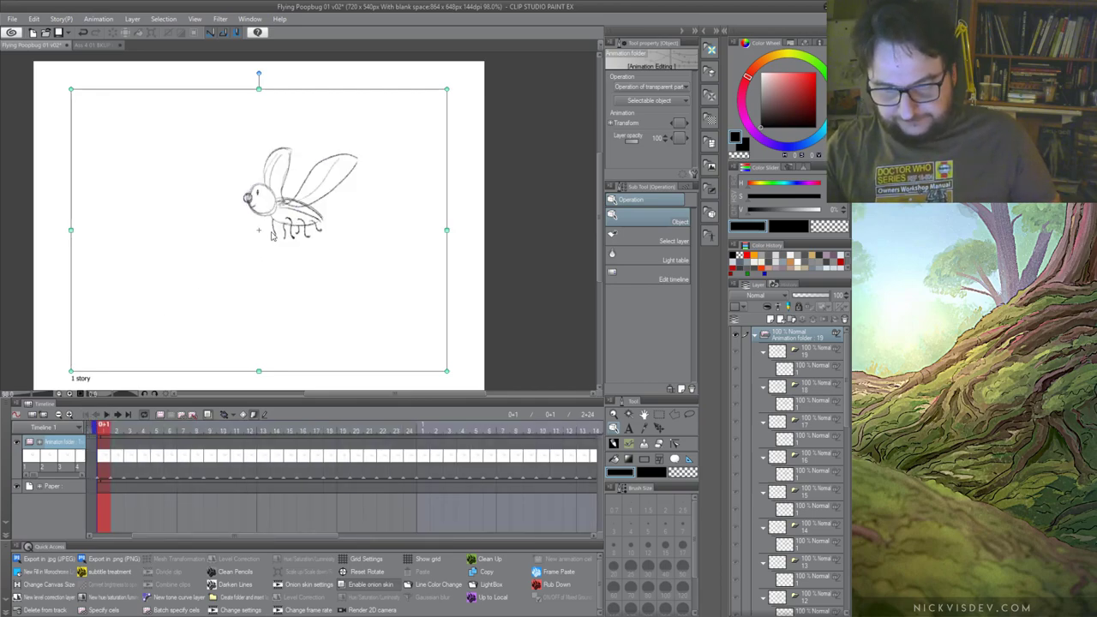
mouse_move(299, 374)
mouse_down()
mouse_move(431, 360)
mouse_move(472, 369)
mouse_up()
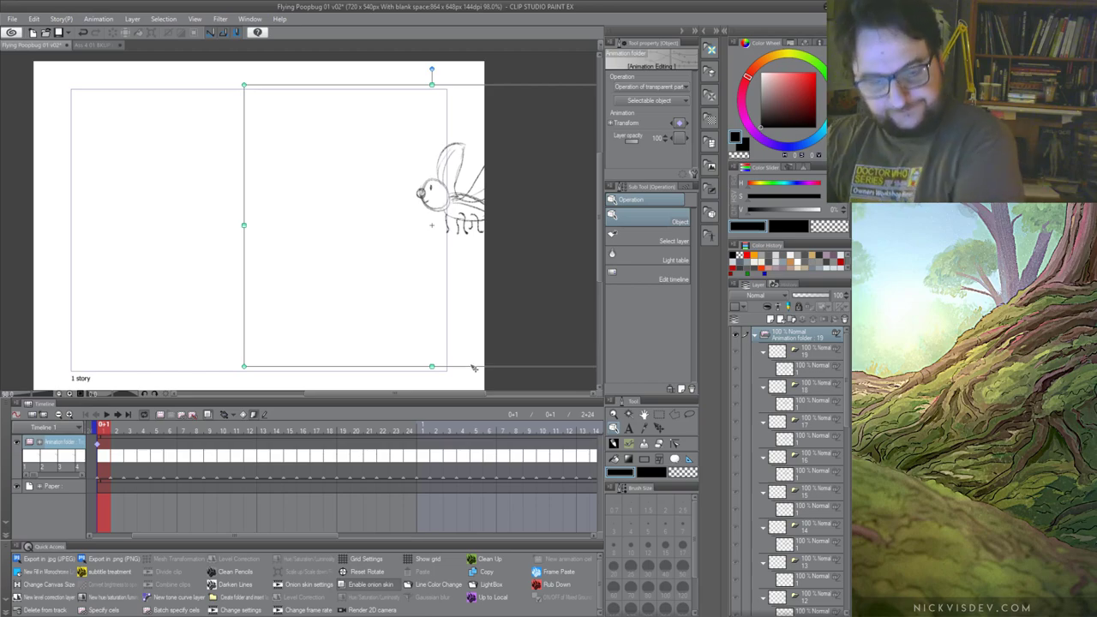
On the last frame (2+24), keyframe the bug at the canvas's left edge and scale the folder down slightly
click(130, 416)
mouse_move(369, 369)
mouse_down()
mouse_move(93, 351)
mouse_move(74, 367)
mouse_move(3, 364)
mouse_up()
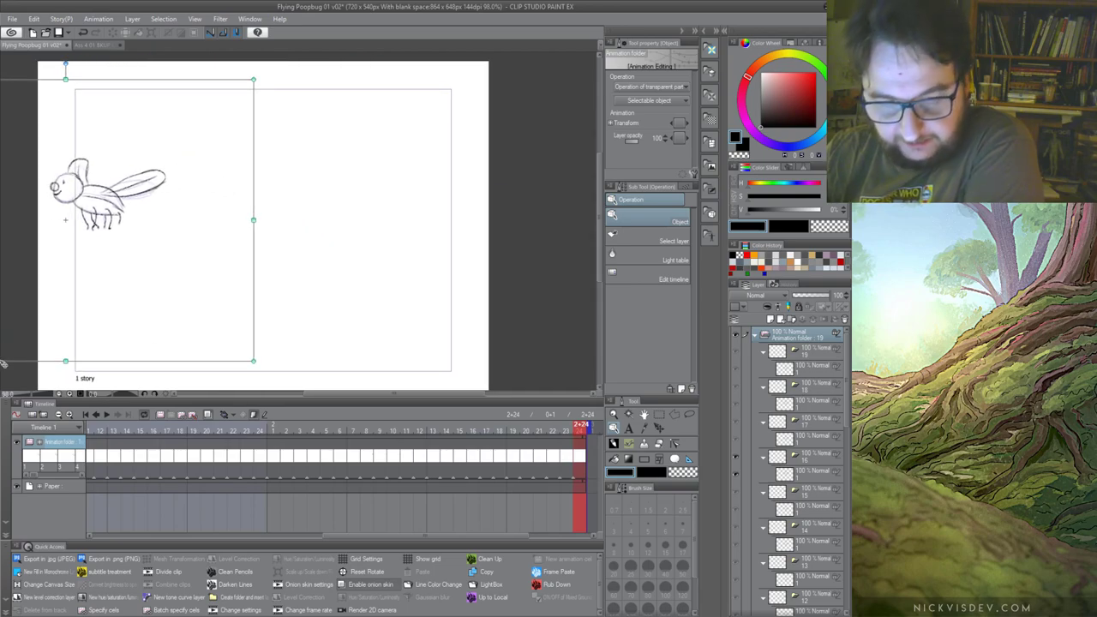
drag(3, 364, 3, 368)
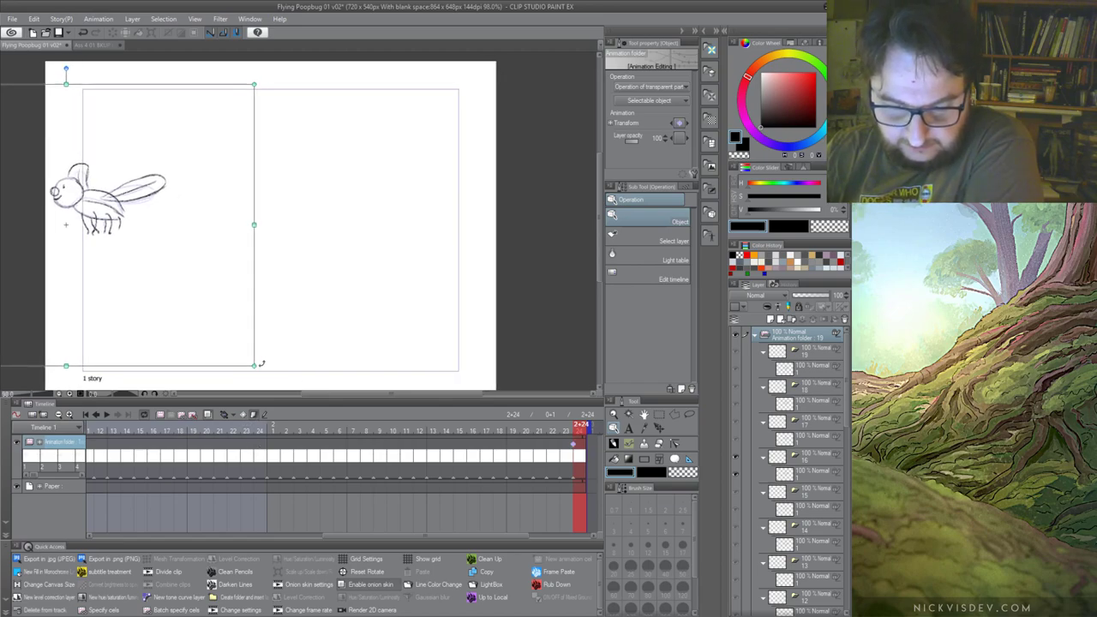
drag(252, 365, 219, 341)
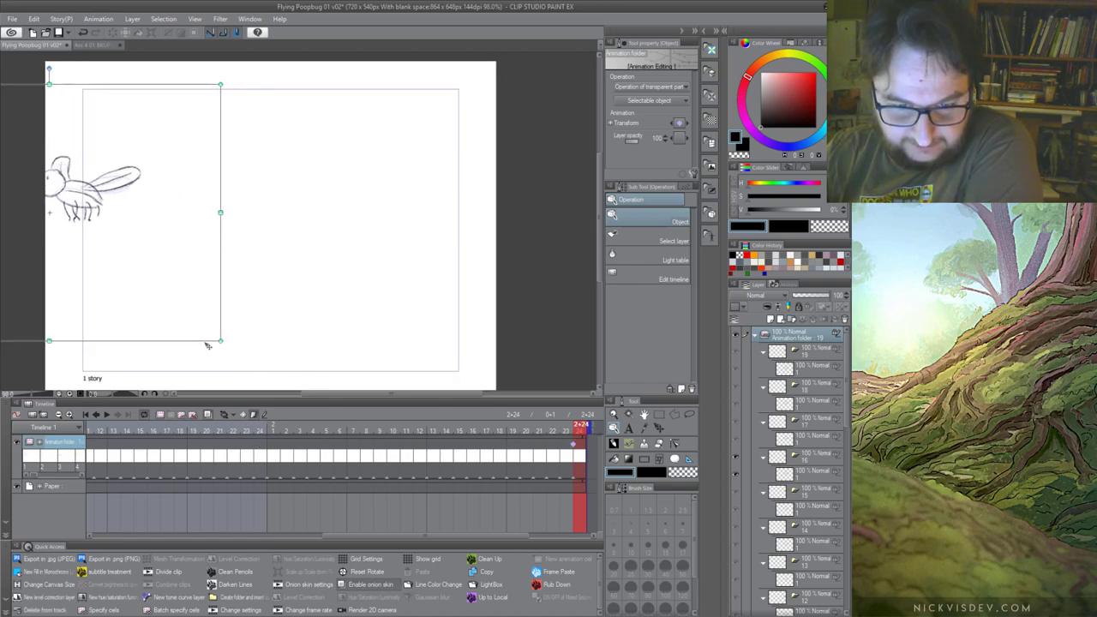
drag(110, 344, 135, 356)
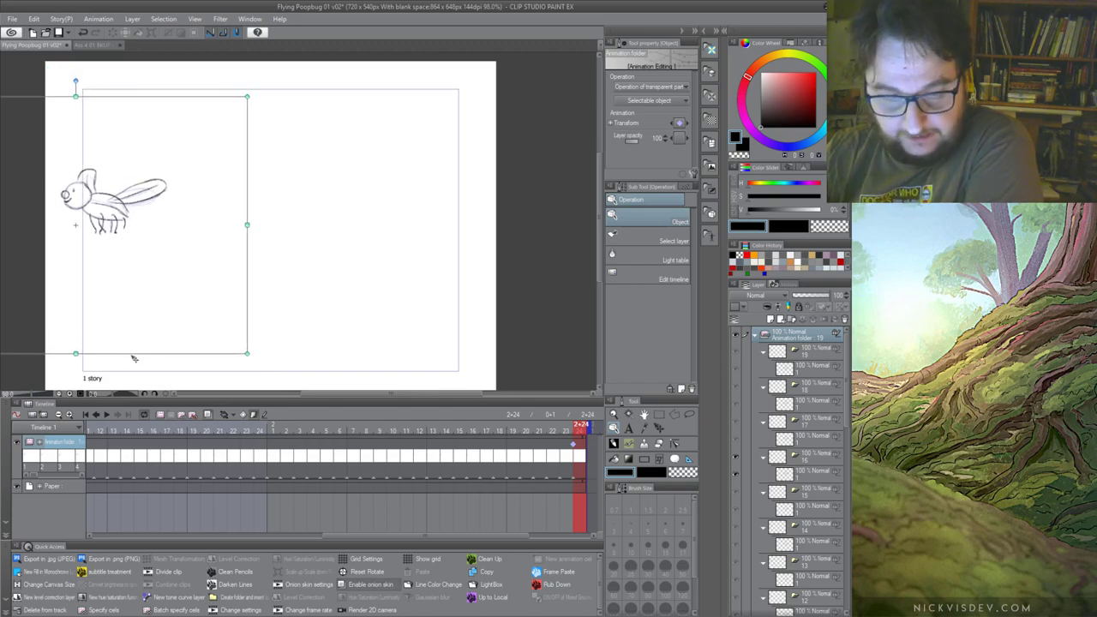
Preview the bug's flight and try scaling the folder to a much smaller size on the last frame
click(108, 416)
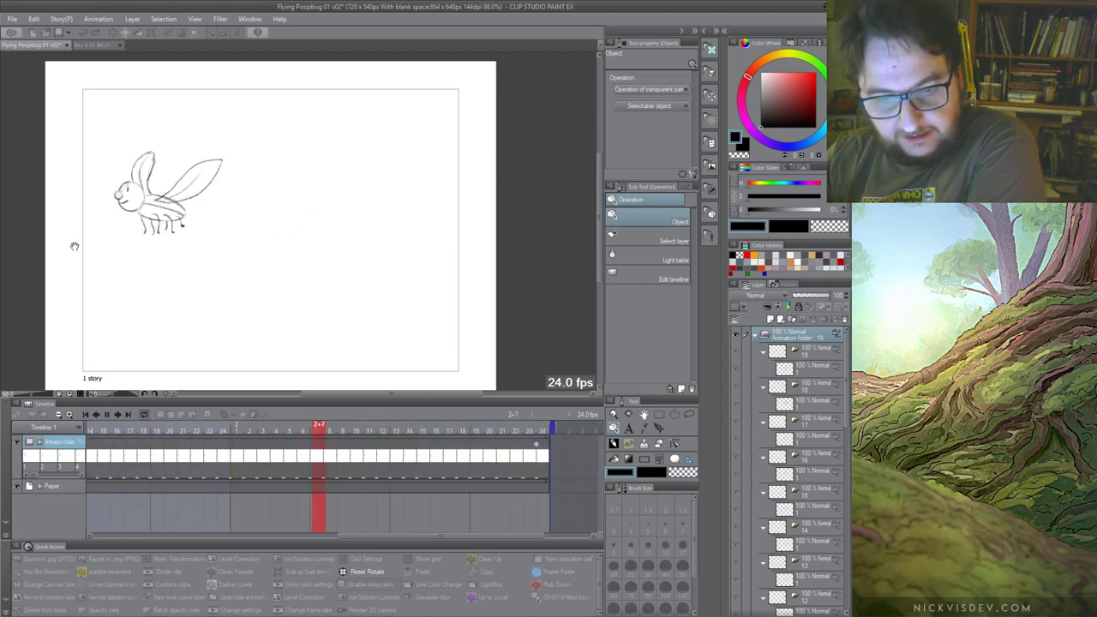
click(108, 415)
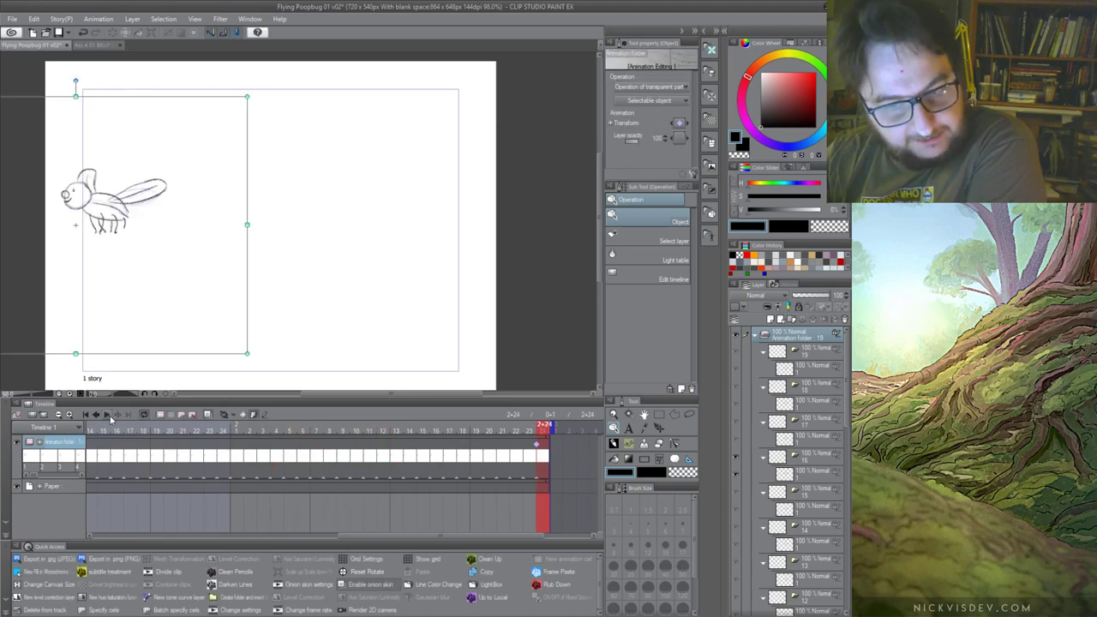
drag(247, 353, 152, 301)
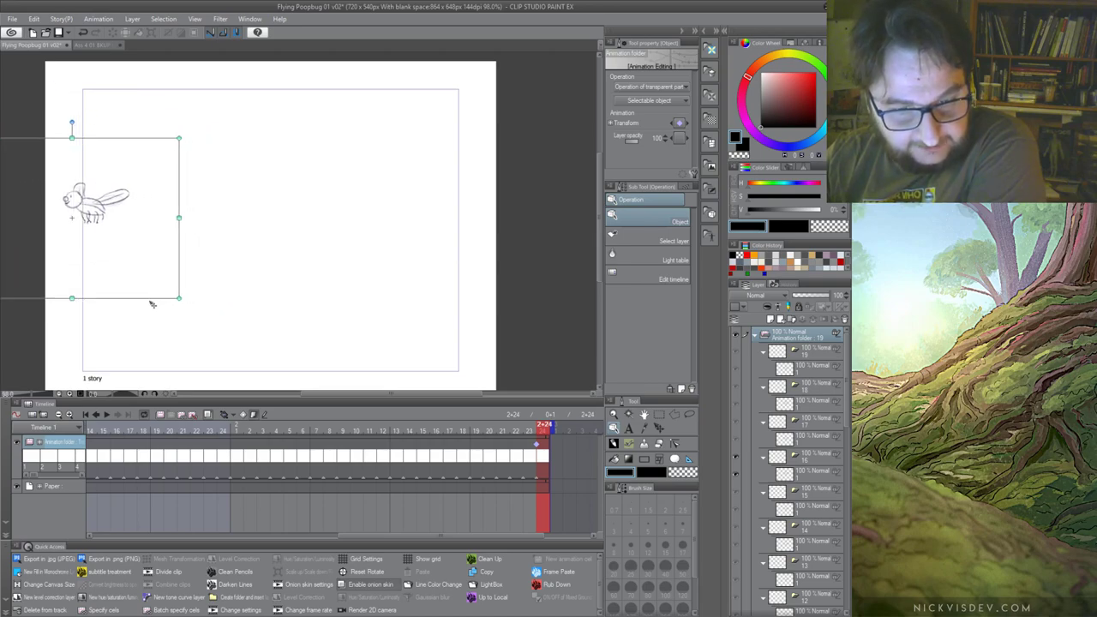
Play back the keyframed flight across the canvas twice to check the bug's movement
click(105, 417)
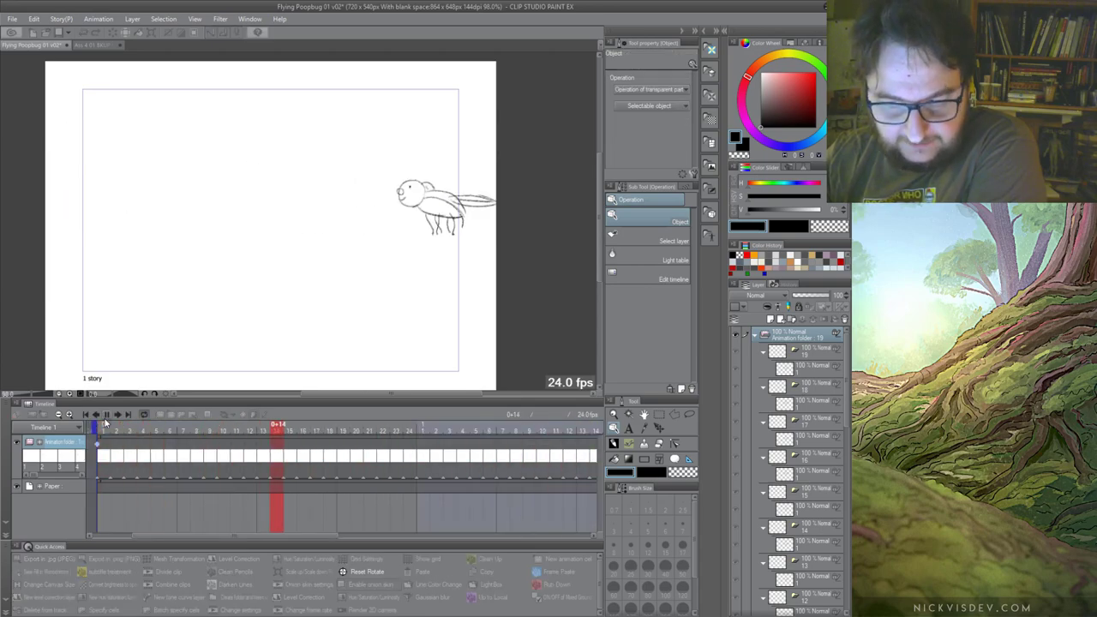
click(105, 417)
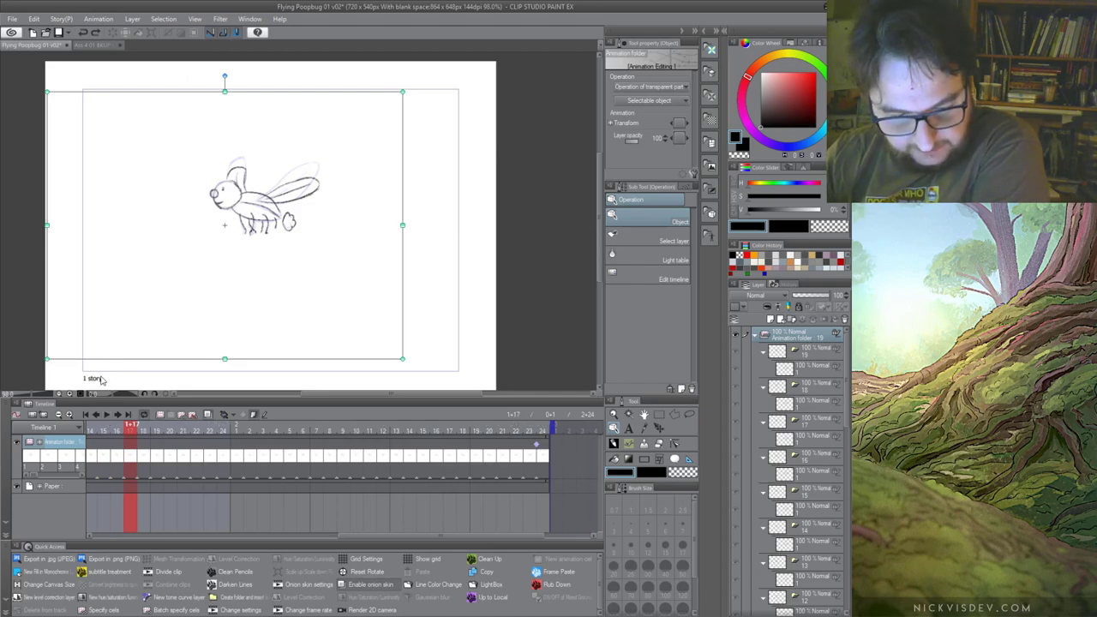
click(105, 415)
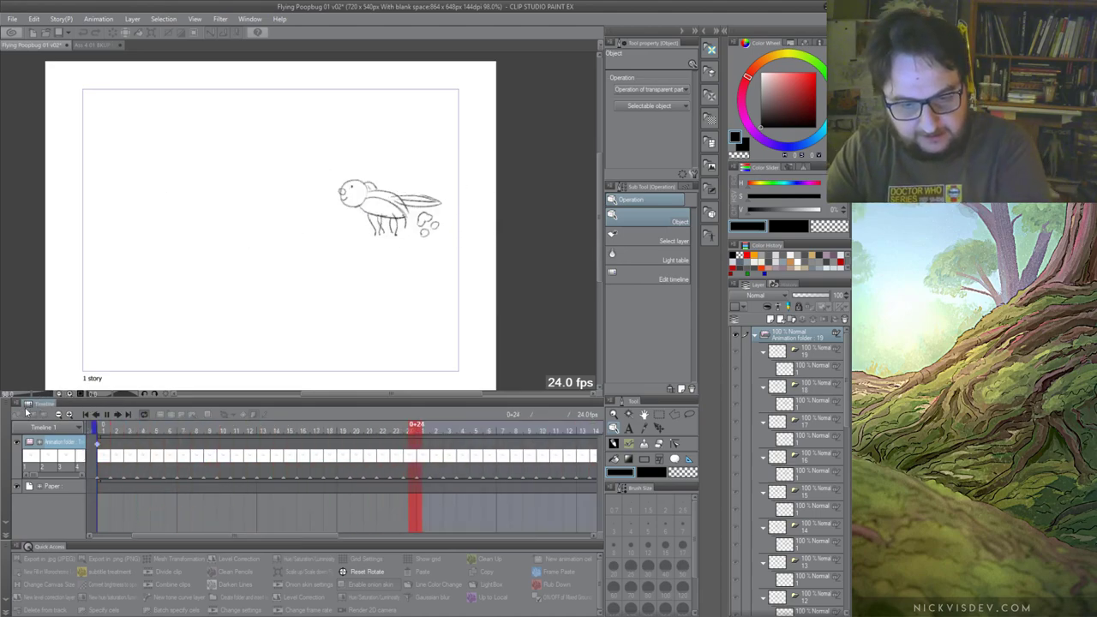
click(107, 416)
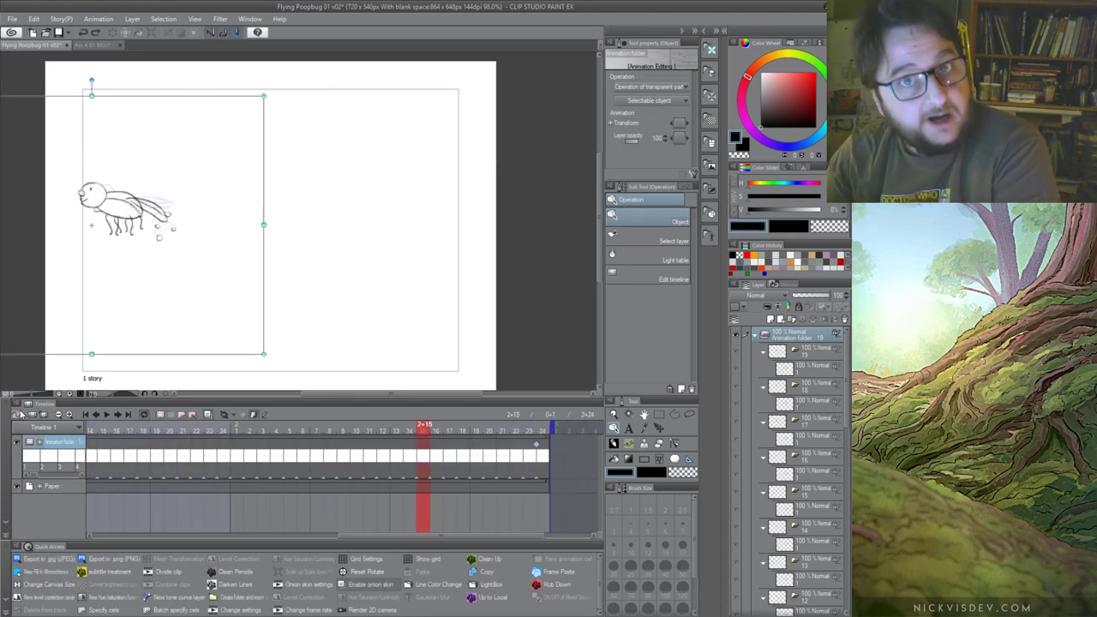
Open the animation folder's graph editor and hide the Scale ratio, Rotate and Rotation center curves, leaving only Position displayed
click(16, 415)
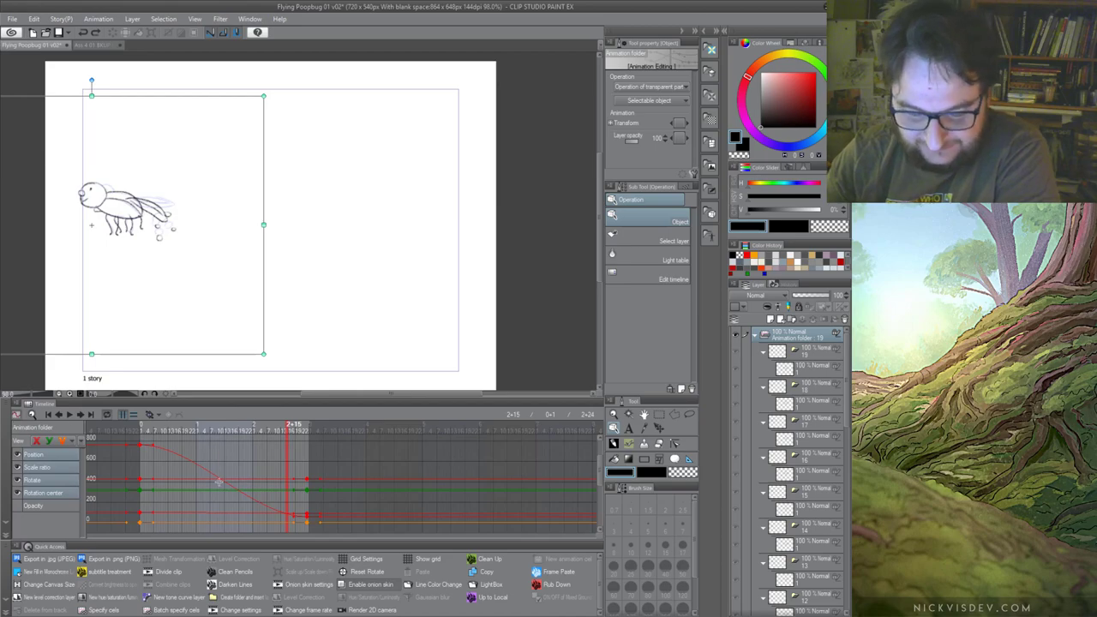
click(20, 469)
click(20, 469)
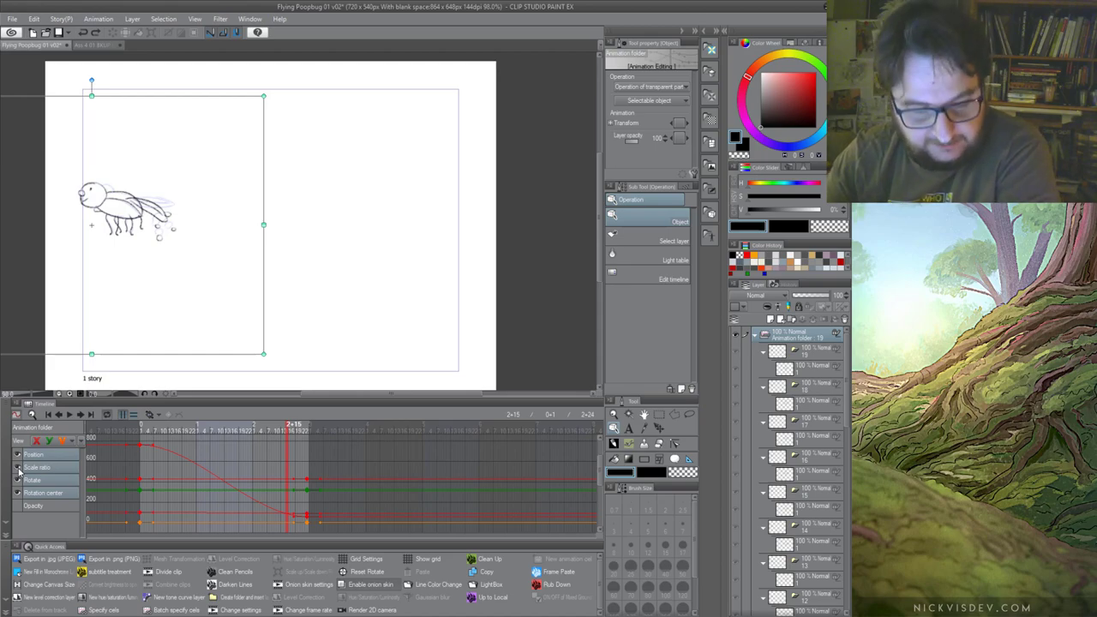
click(20, 469)
click(18, 481)
click(16, 494)
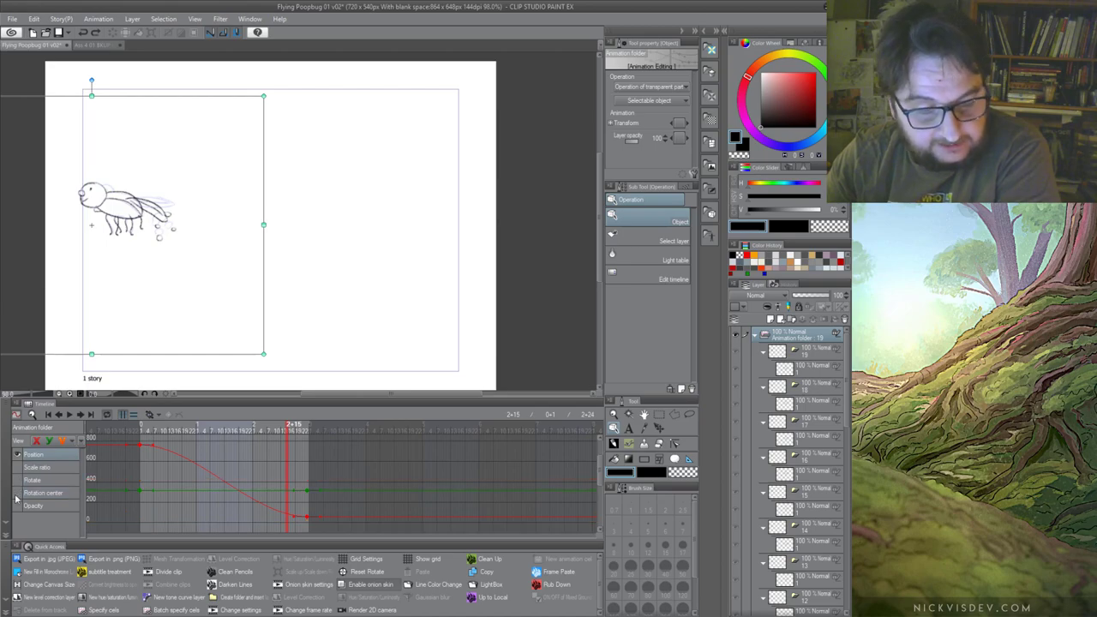
click(63, 440)
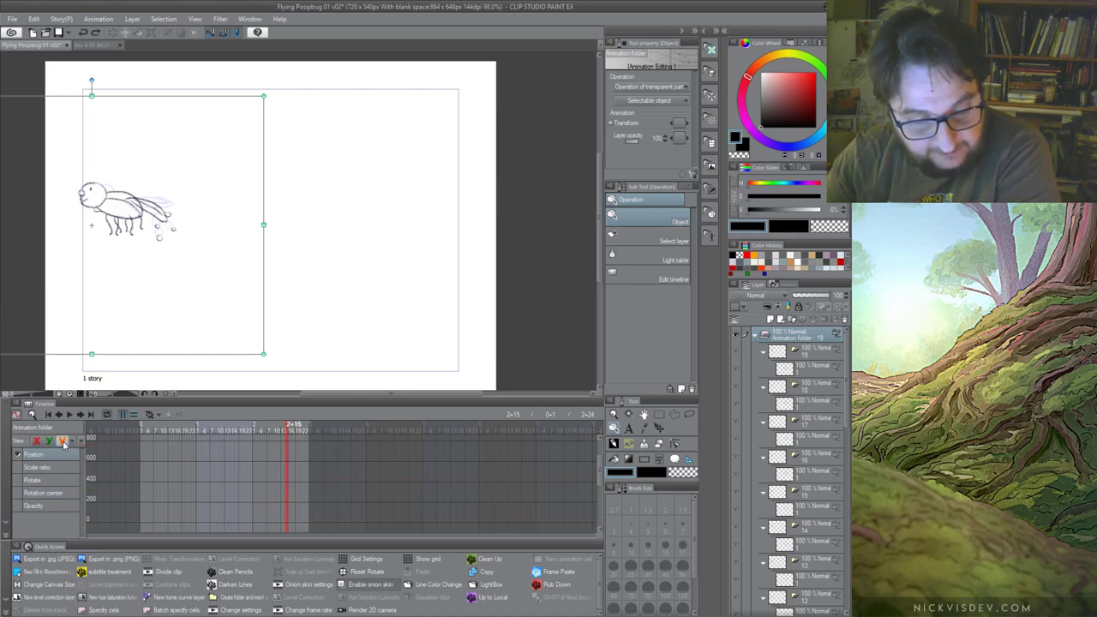
click(63, 442)
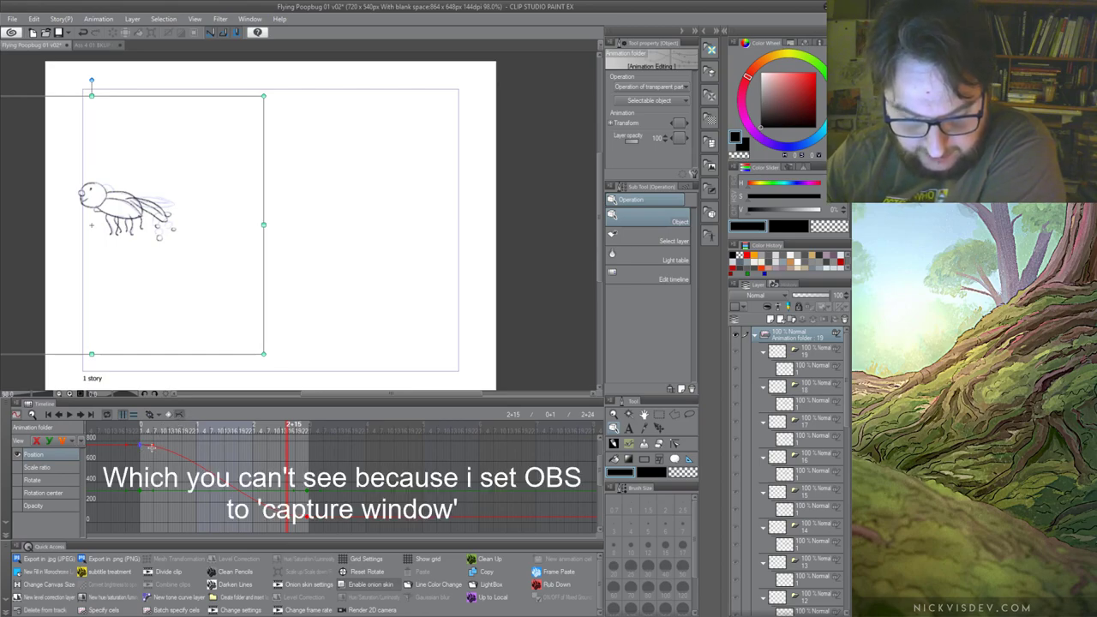
Pull the first keyframe's outgoing handle down on the horizontal Position curve for a fast start, and play back the new motion
click(159, 451)
drag(159, 451, 160, 456)
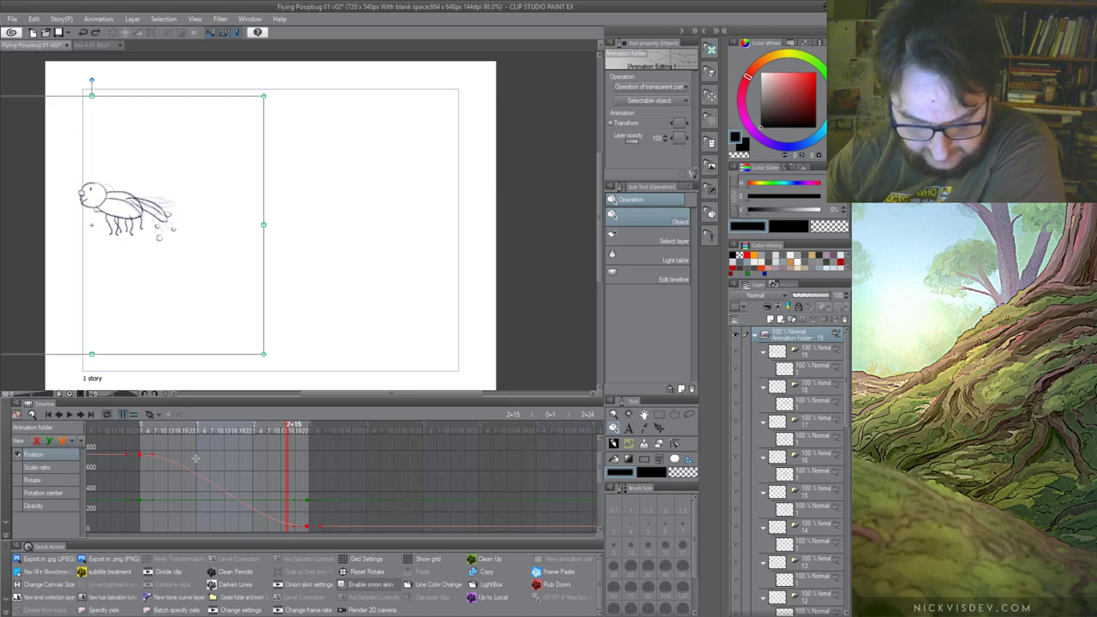
click(155, 473)
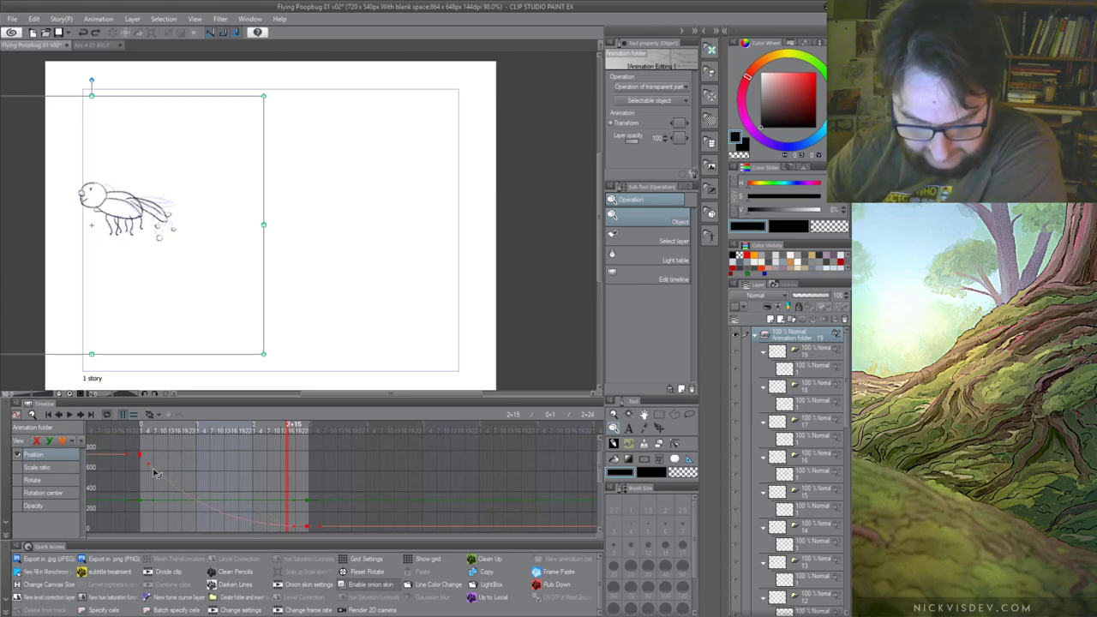
drag(155, 472, 158, 474)
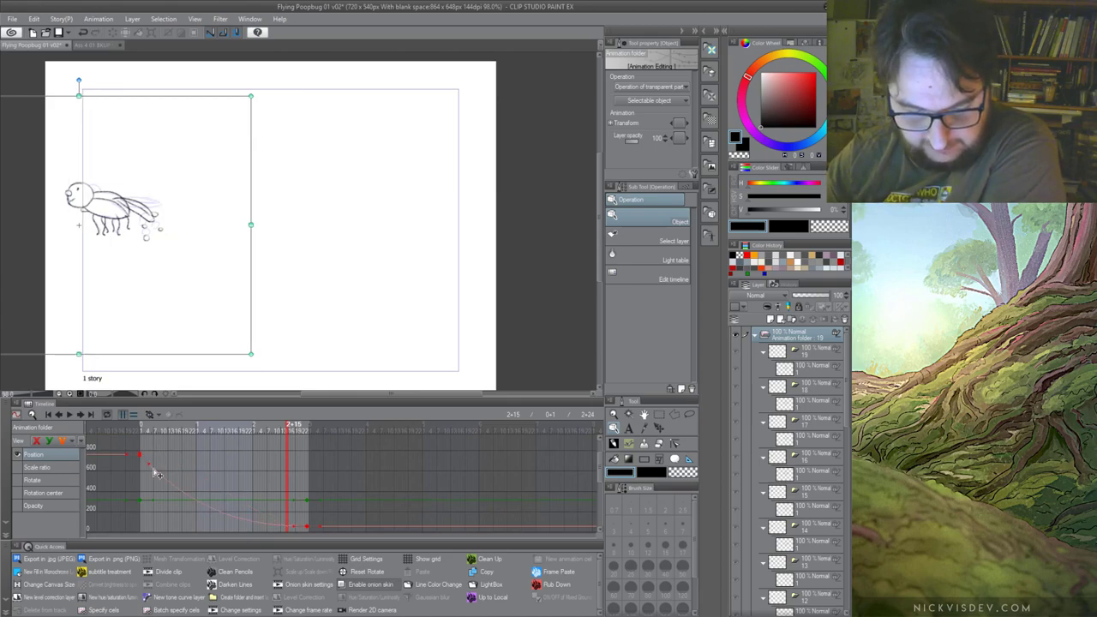
click(69, 415)
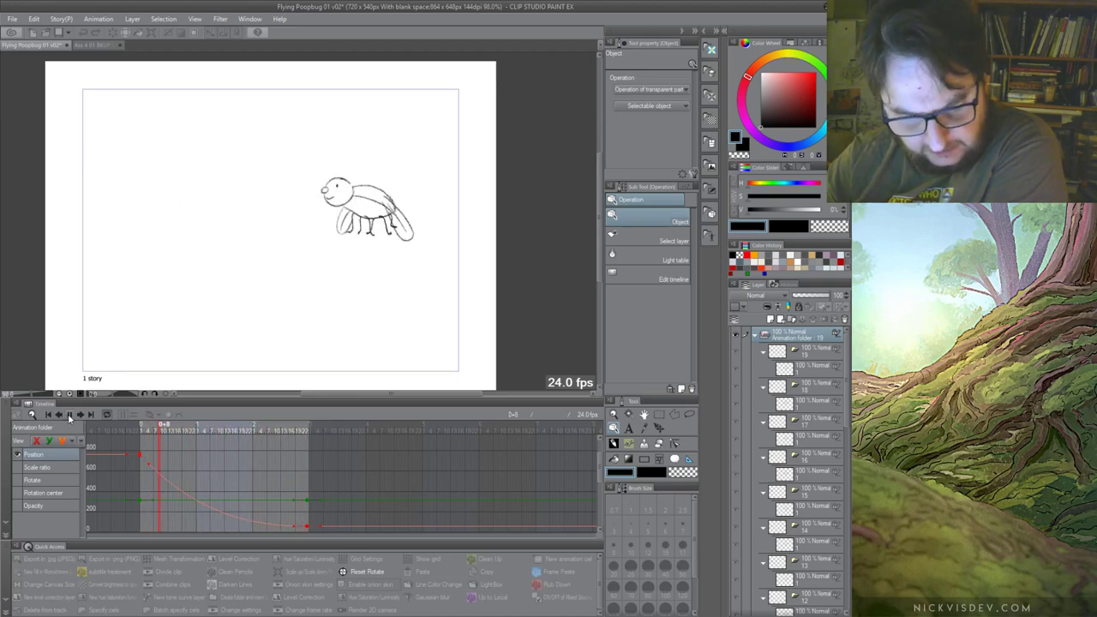
Stop playback and undo the handle change on the first keyframe of the horizontal Position curve
click(62, 417)
key(ctrl+z)
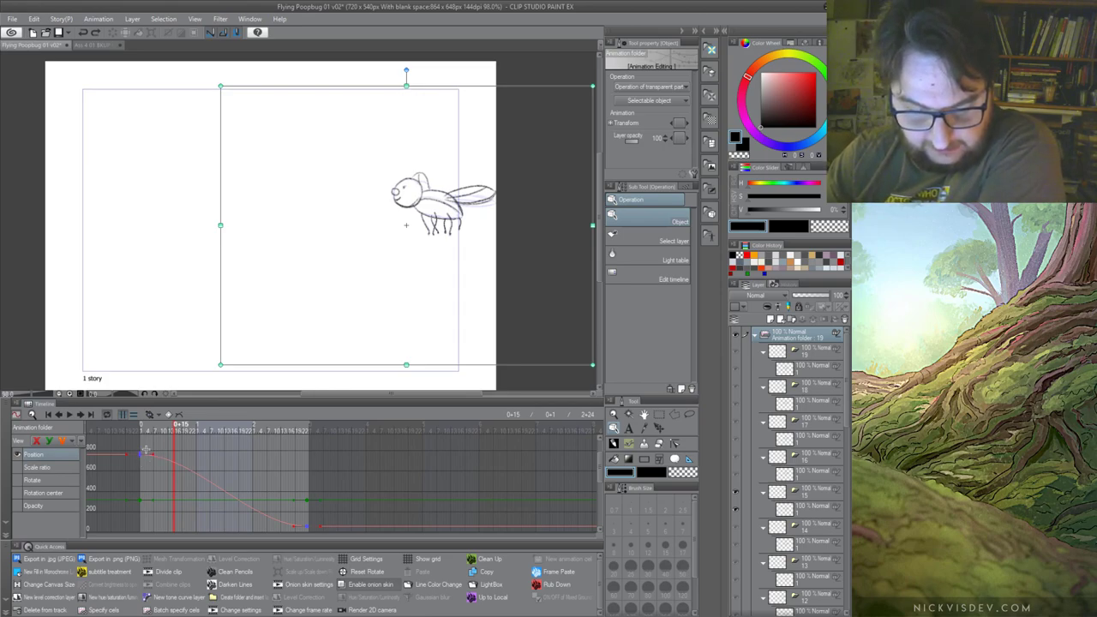
scroll(222, 484, up, 5)
scroll(231, 483, up, 3)
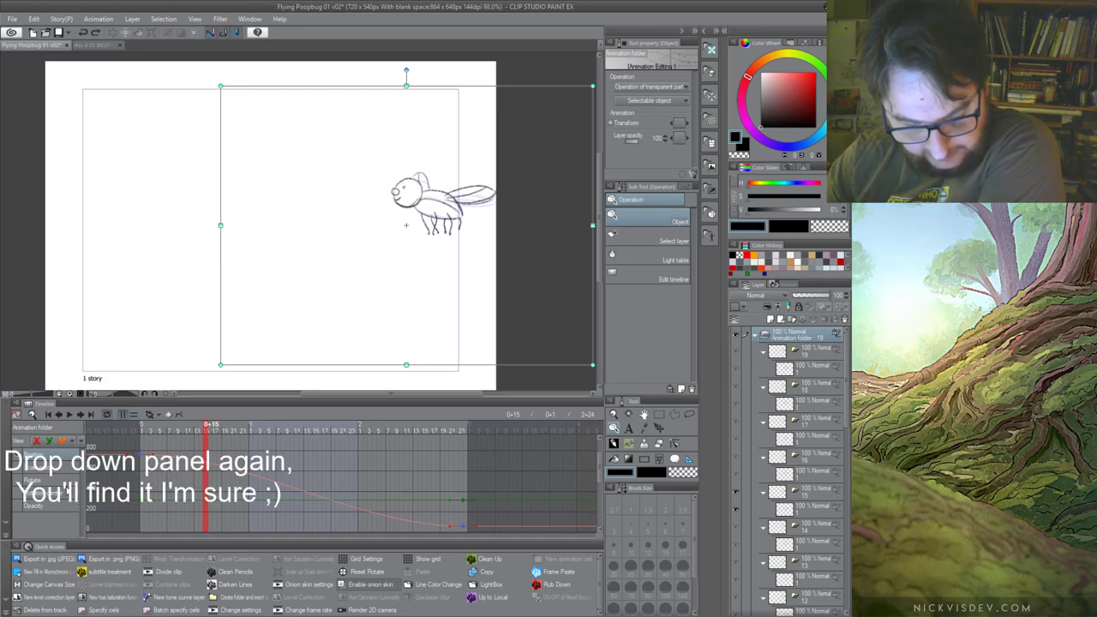
Make the horizontal Position curve a straight linear run between its two keyframes and play back the flight
key(ctrl+z)
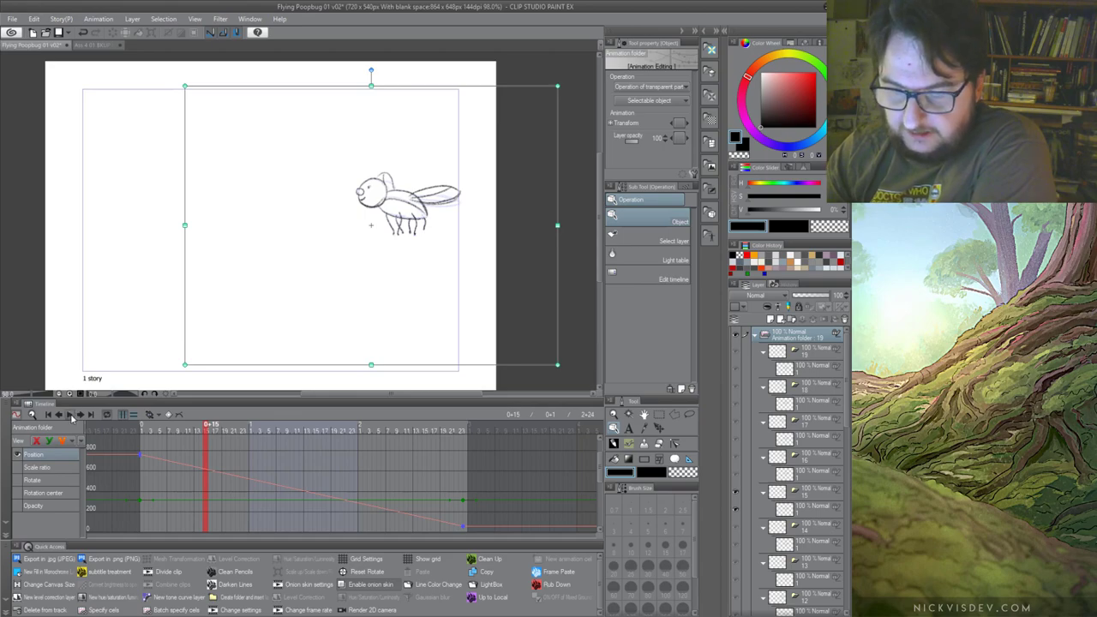
click(72, 416)
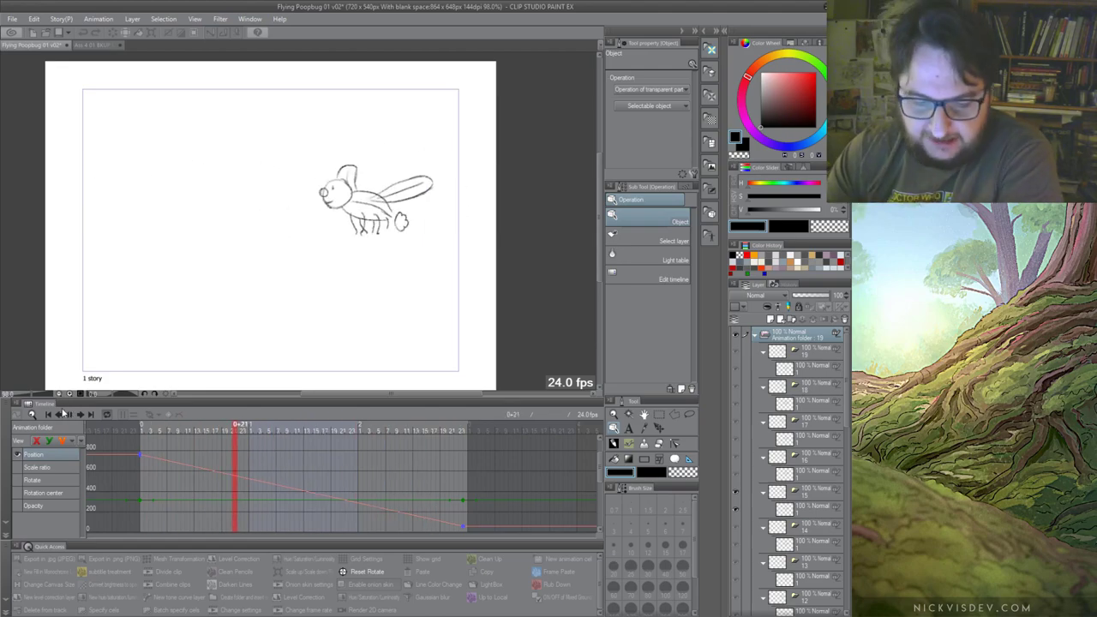
click(69, 415)
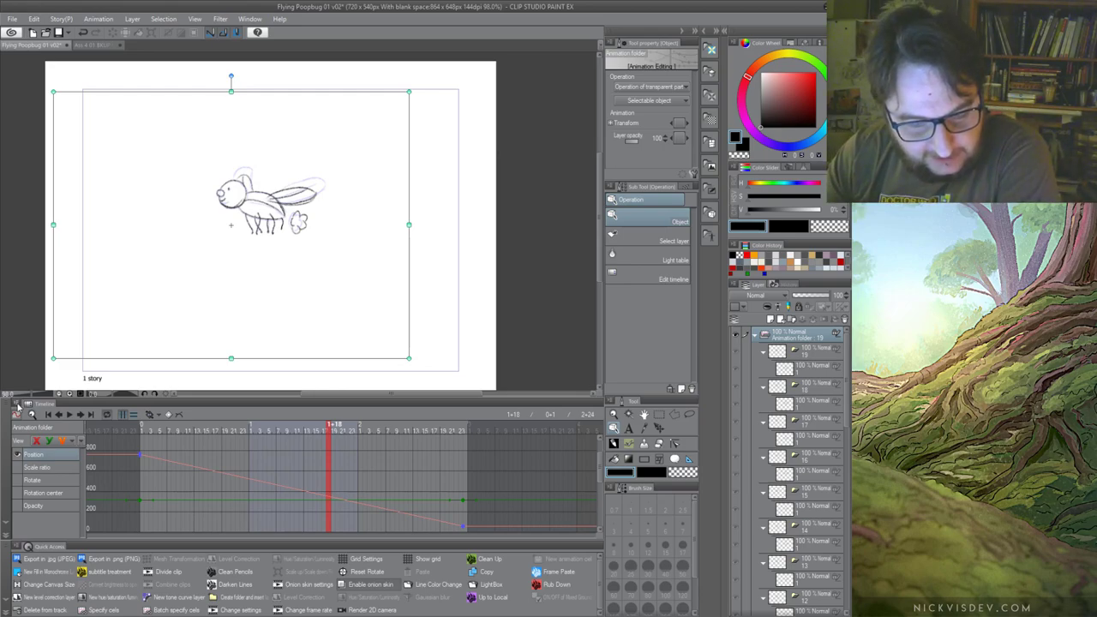
Return from the graph editor to the timeline and move the audio clip to start at the first frame
click(16, 416)
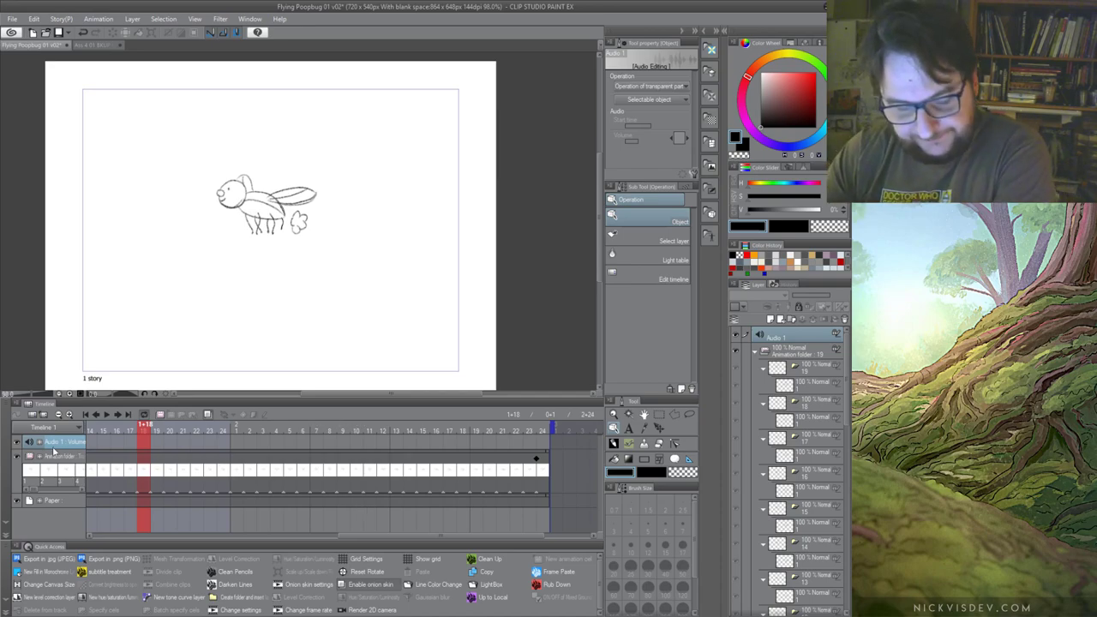
click(90, 450)
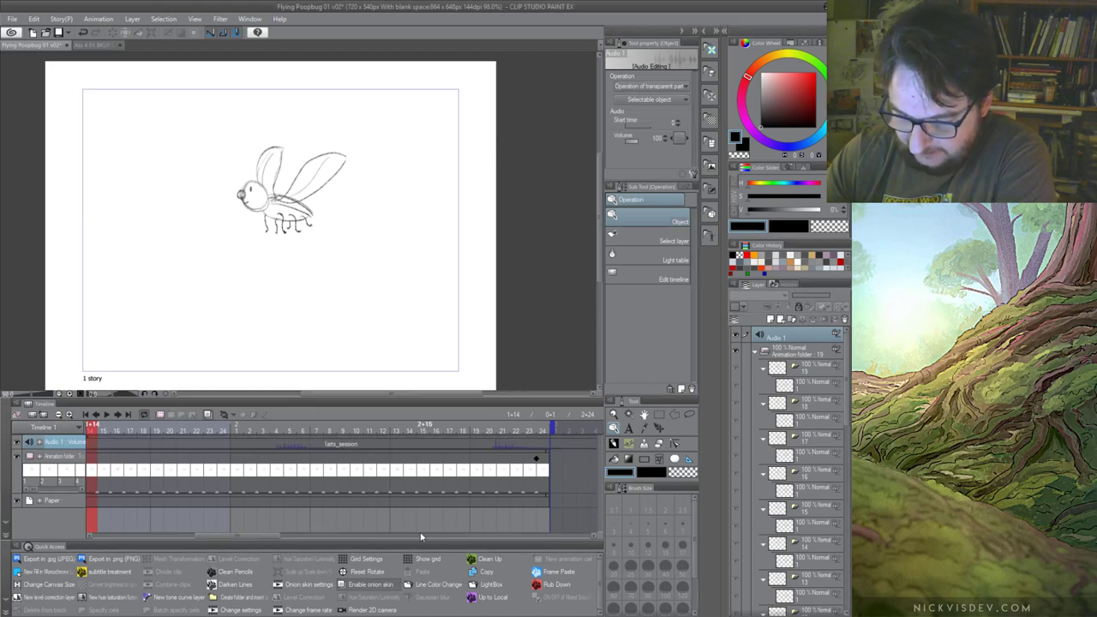
drag(234, 537, 153, 542)
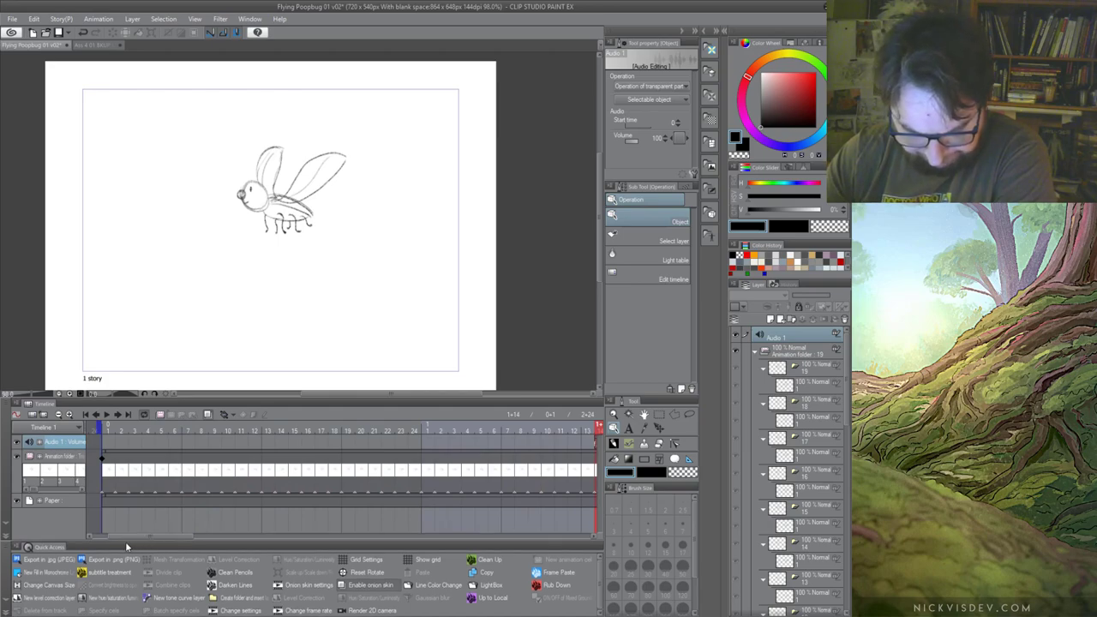
click(227, 441)
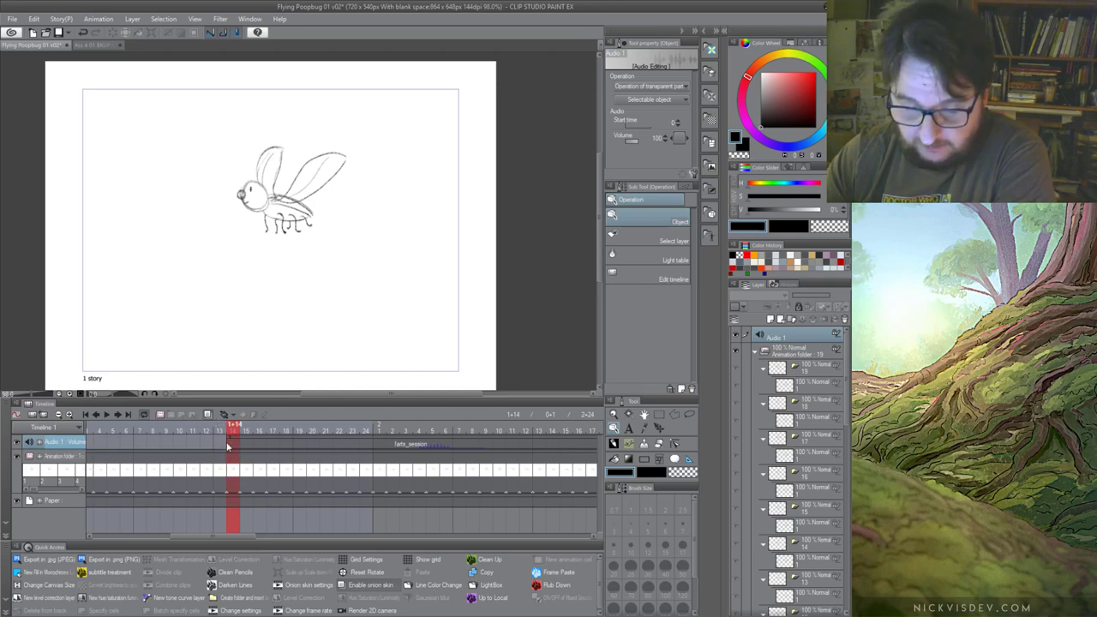
mouse_move(229, 441)
mouse_down()
mouse_move(3, 442)
mouse_move(195, 443)
mouse_up()
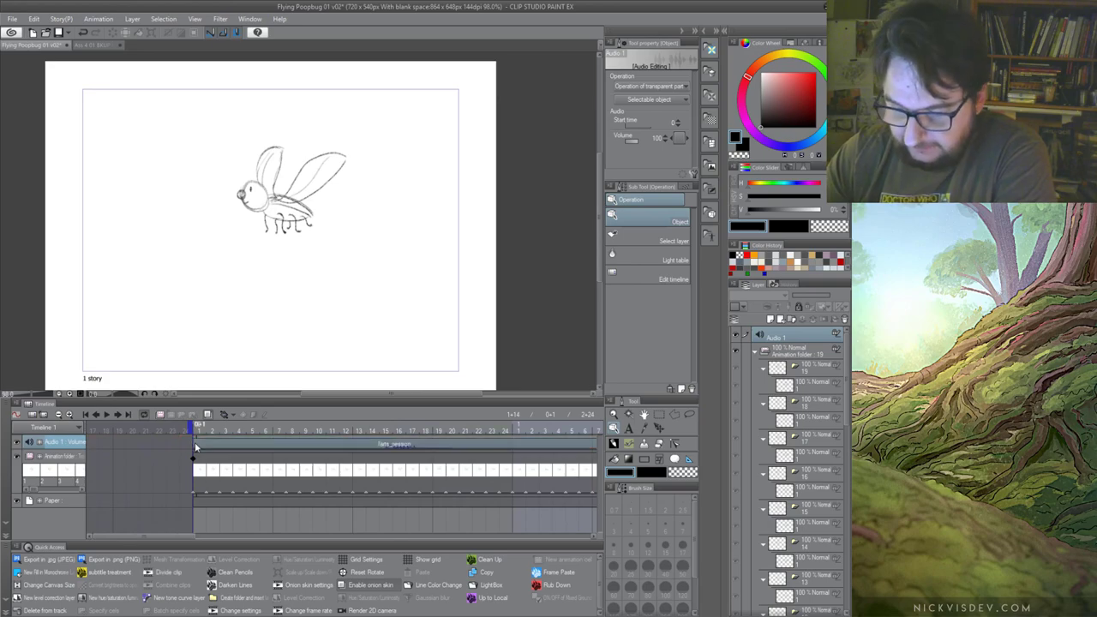
Play back the bug's flight with sound to check how the audio lines up
click(107, 414)
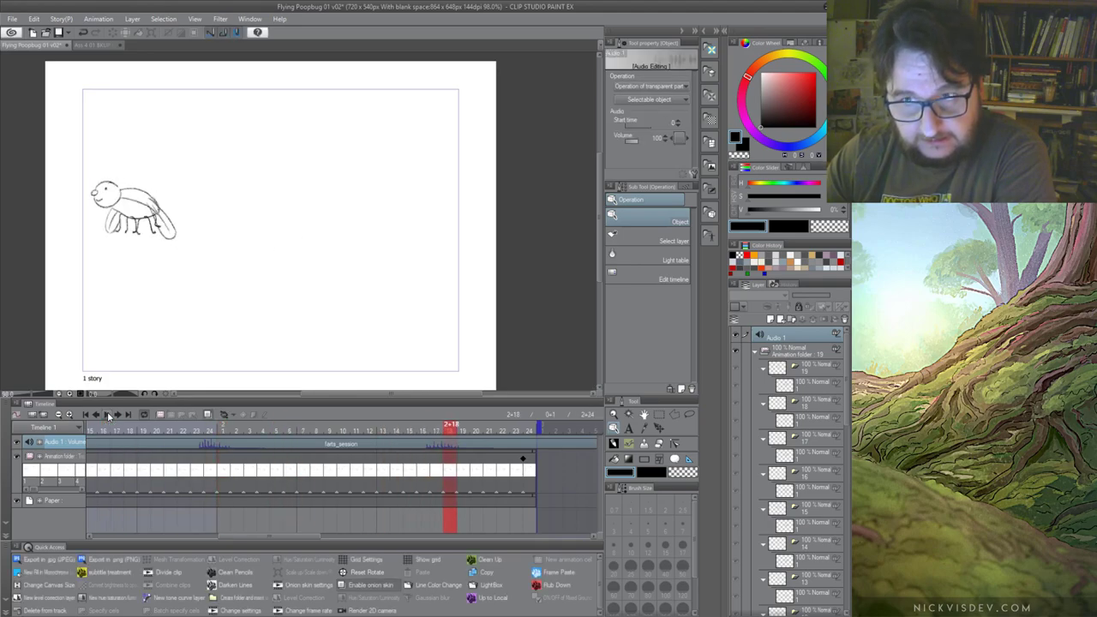
click(107, 414)
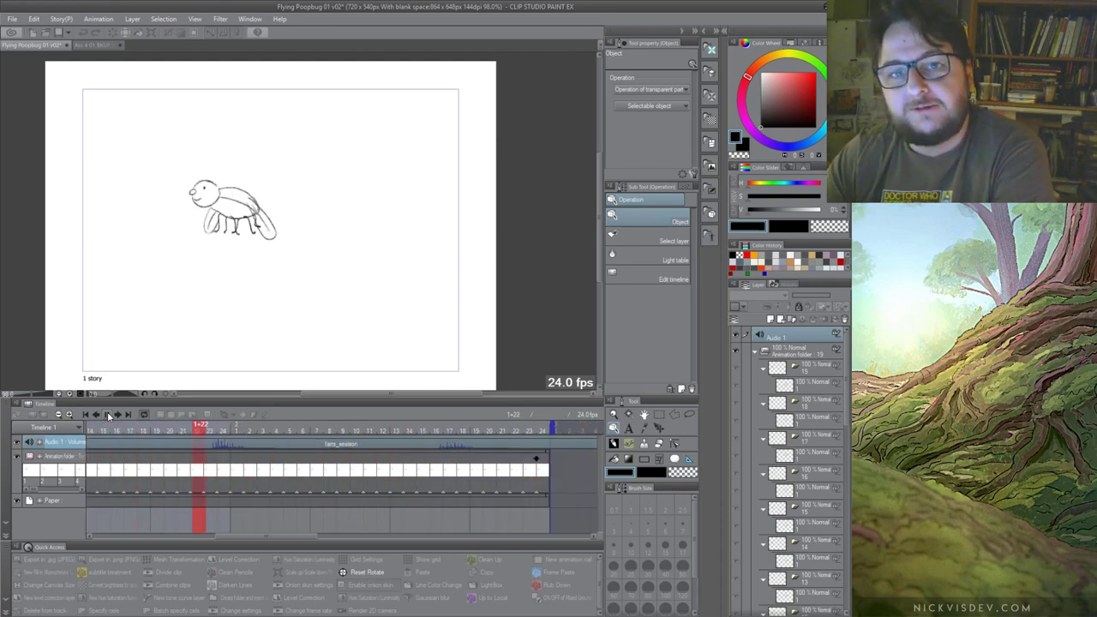
click(108, 413)
Slide the audio clip earlier so it starts about 14 frames before the timeline's beginning, and play back the result
drag(234, 536, 72, 535)
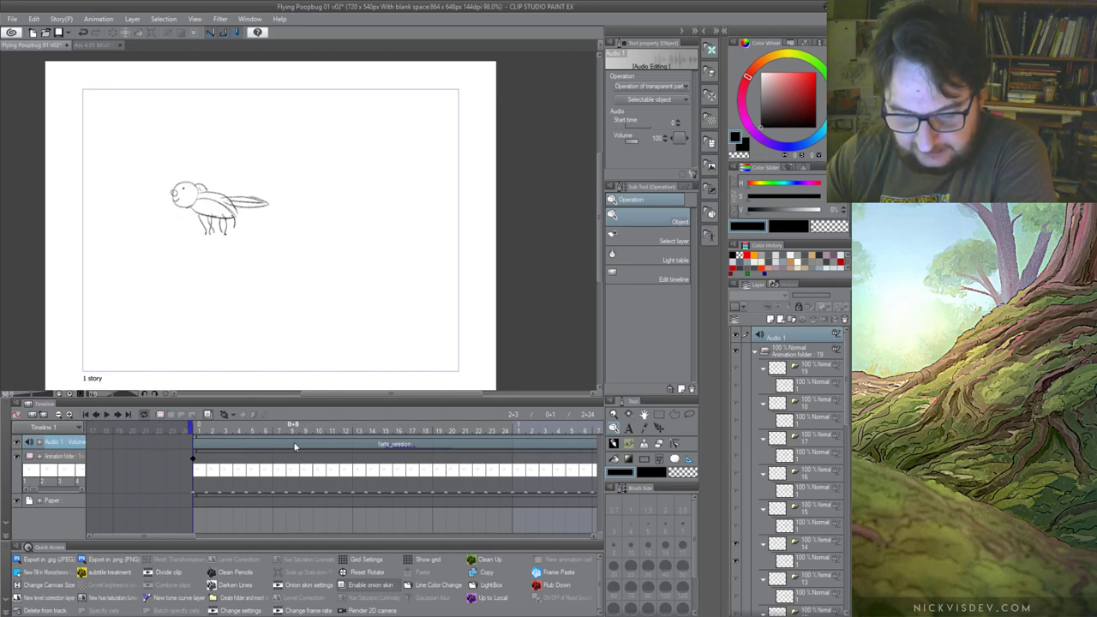
drag(302, 439, 191, 434)
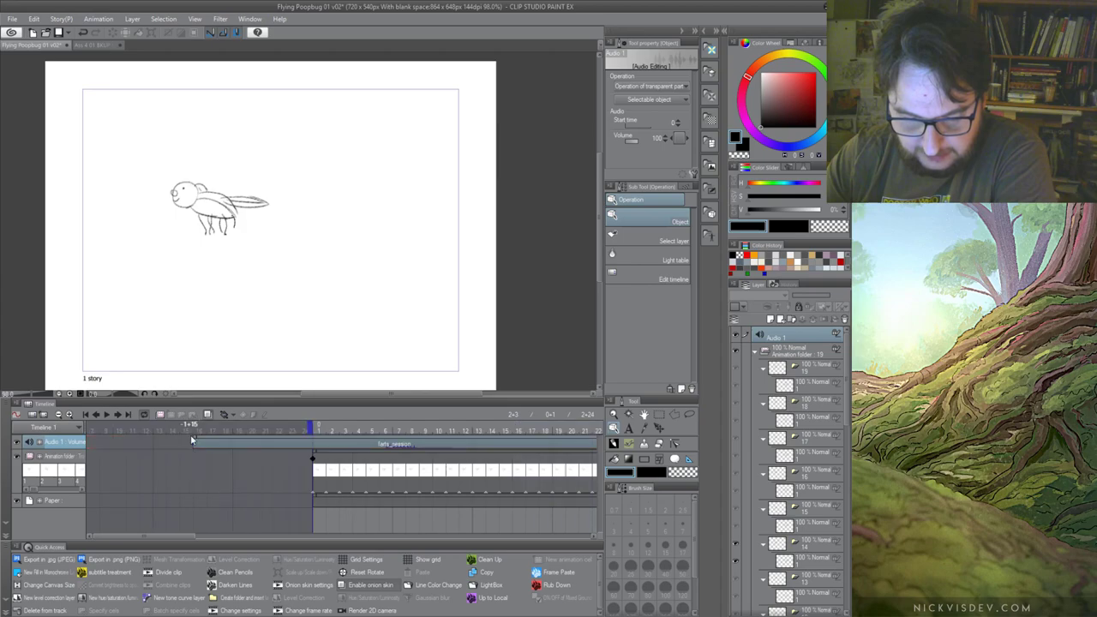
click(338, 441)
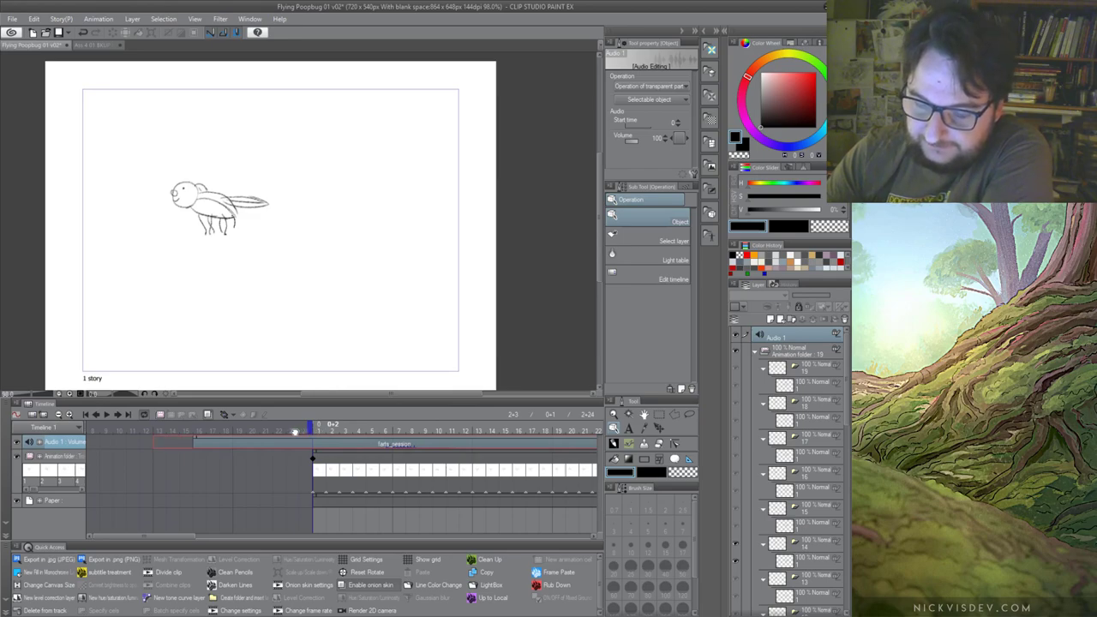
drag(294, 432, 295, 435)
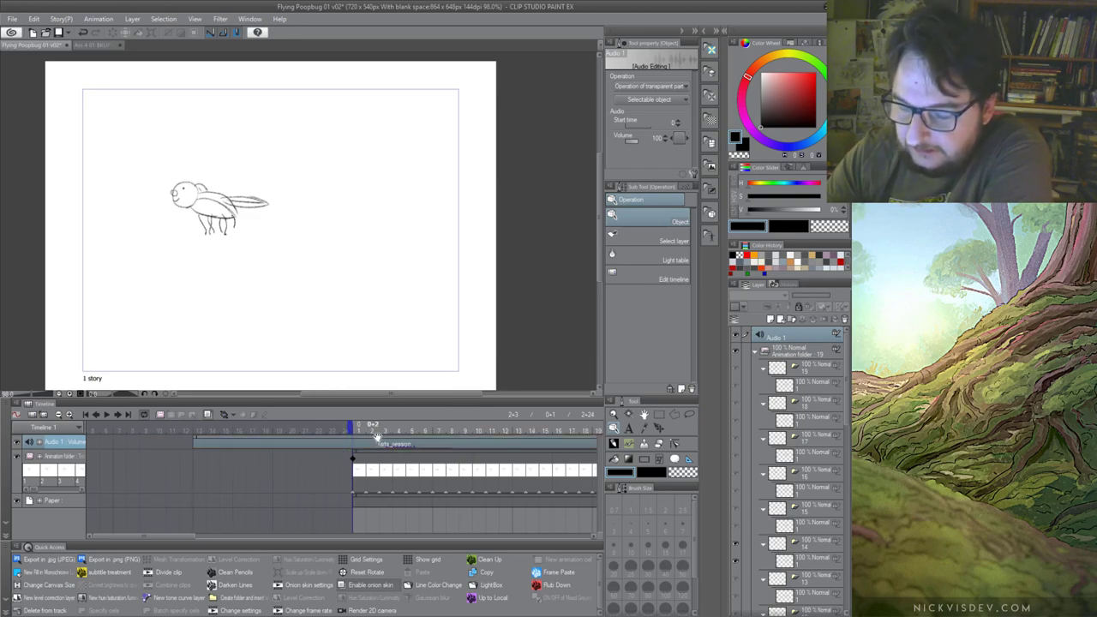
mouse_move(370, 437)
mouse_down()
mouse_move(357, 438)
mouse_move(374, 437)
mouse_up()
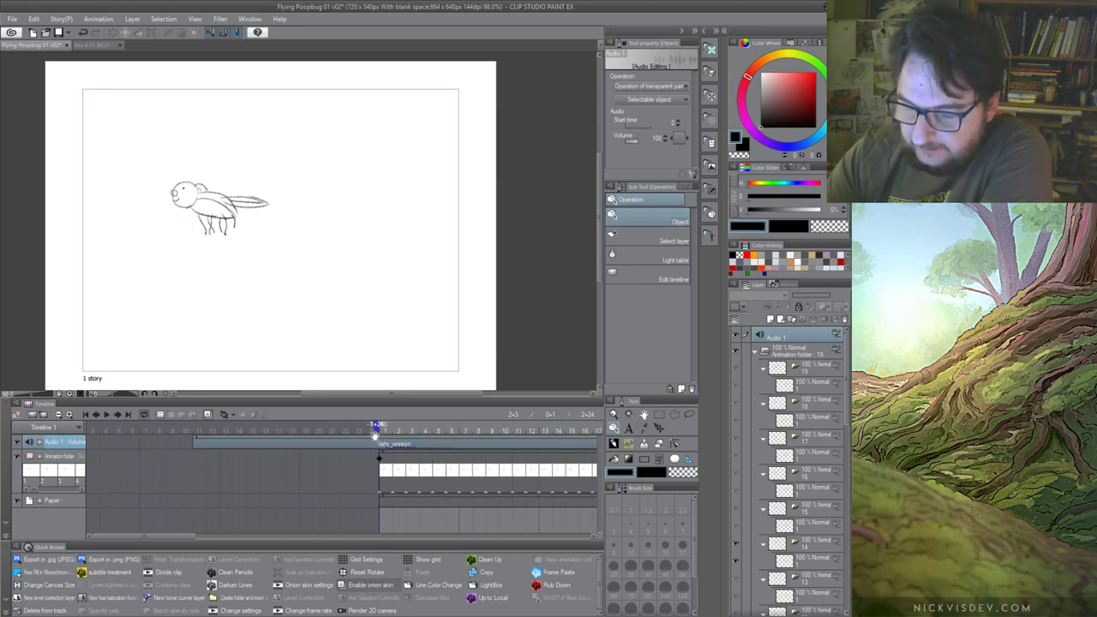
click(107, 414)
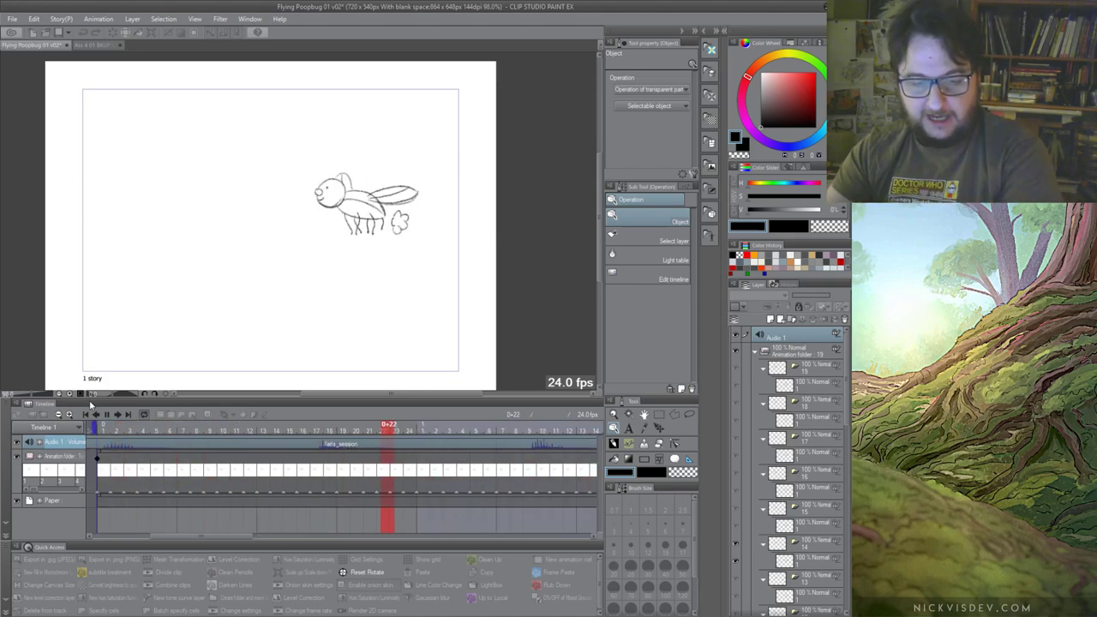
click(111, 414)
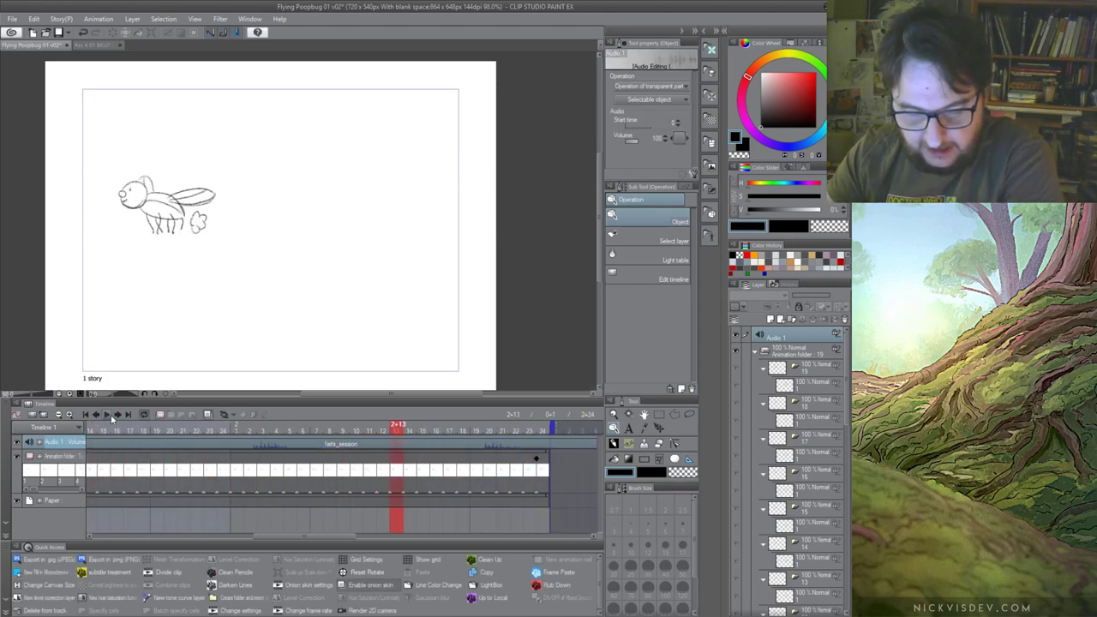
Switch to the diner scene document (BKUP 02) and play back its rough animation from frame 265
click(86, 46)
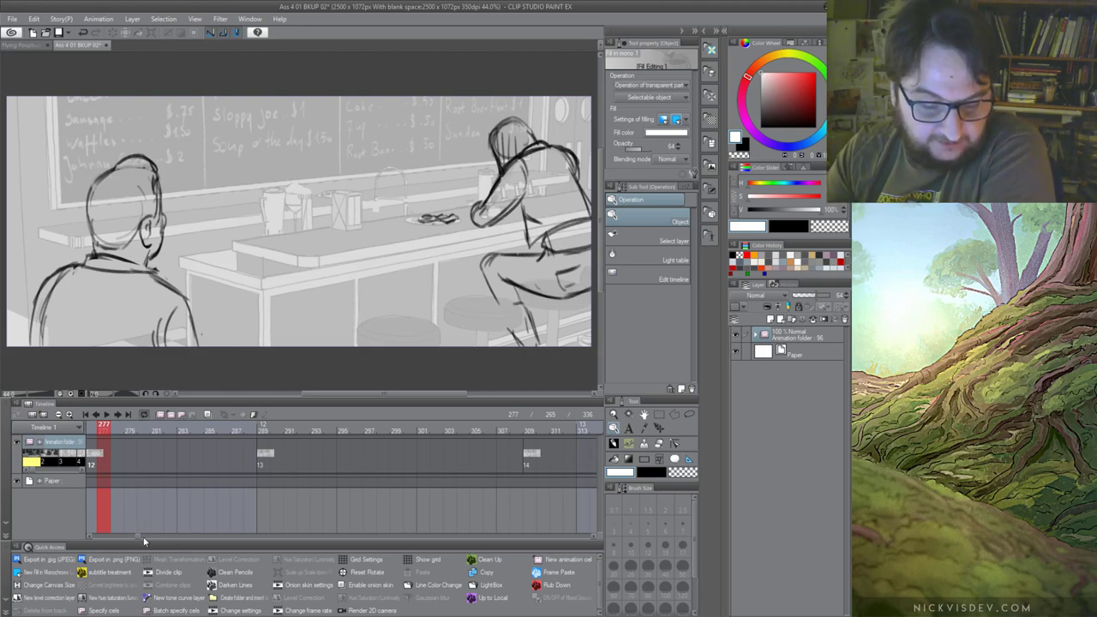
drag(140, 536, 136, 537)
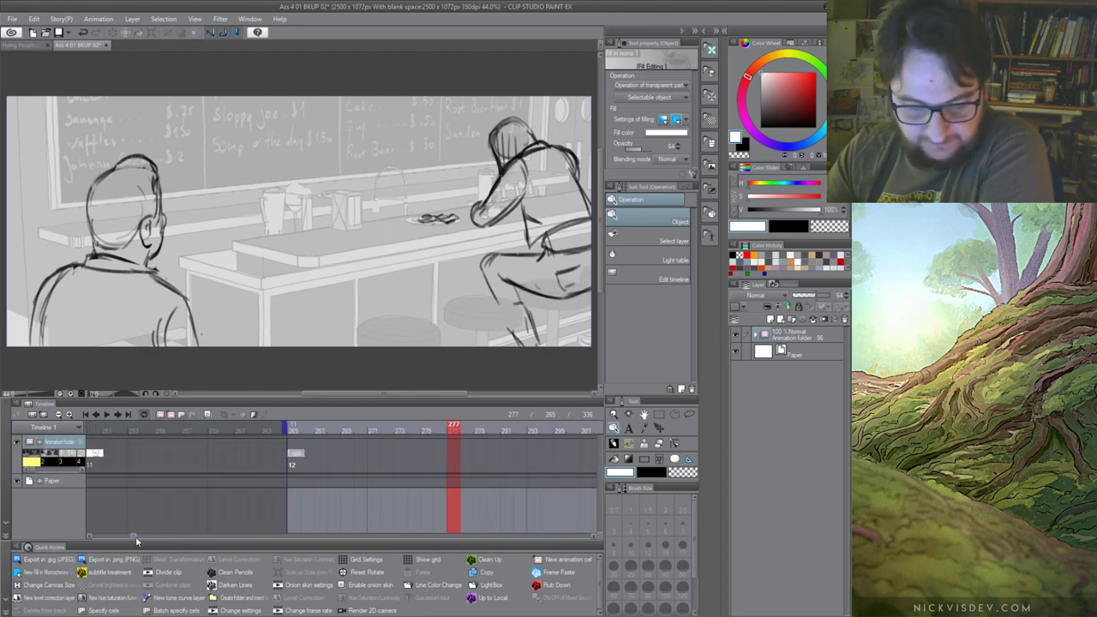
click(106, 415)
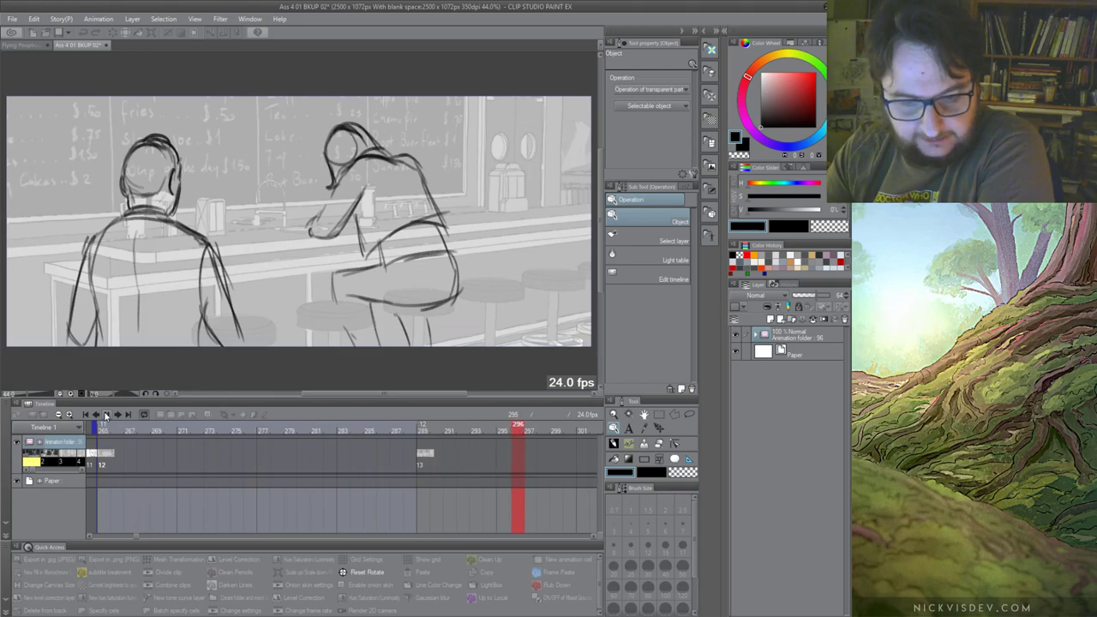
click(106, 416)
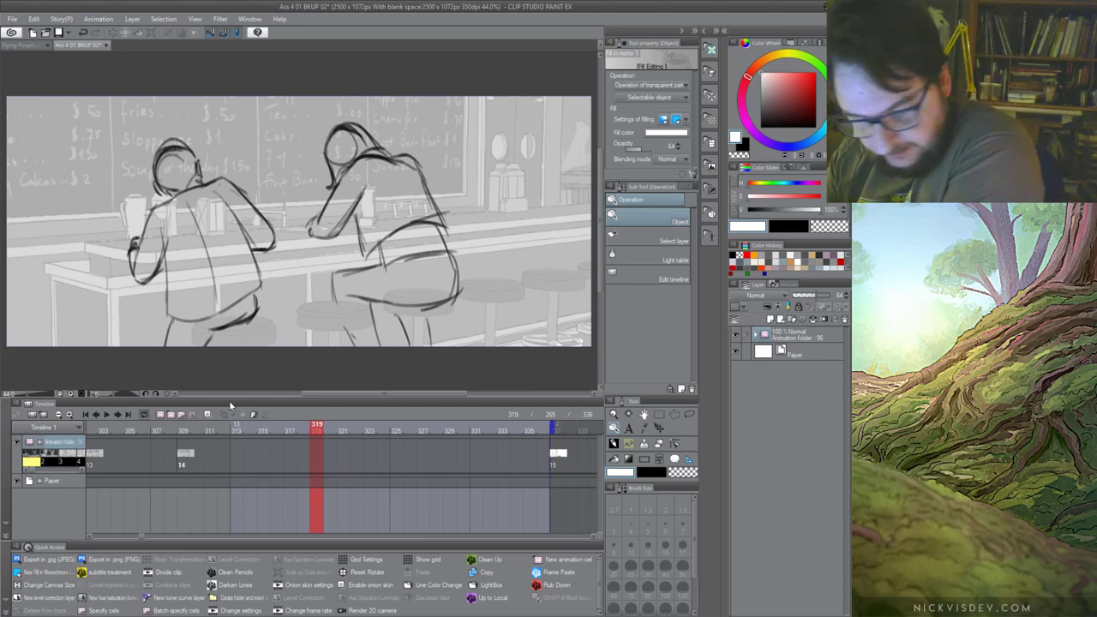
Create a 2D camera folder above the diner scene's animation folder and place the animation folder inside it
click(792, 341)
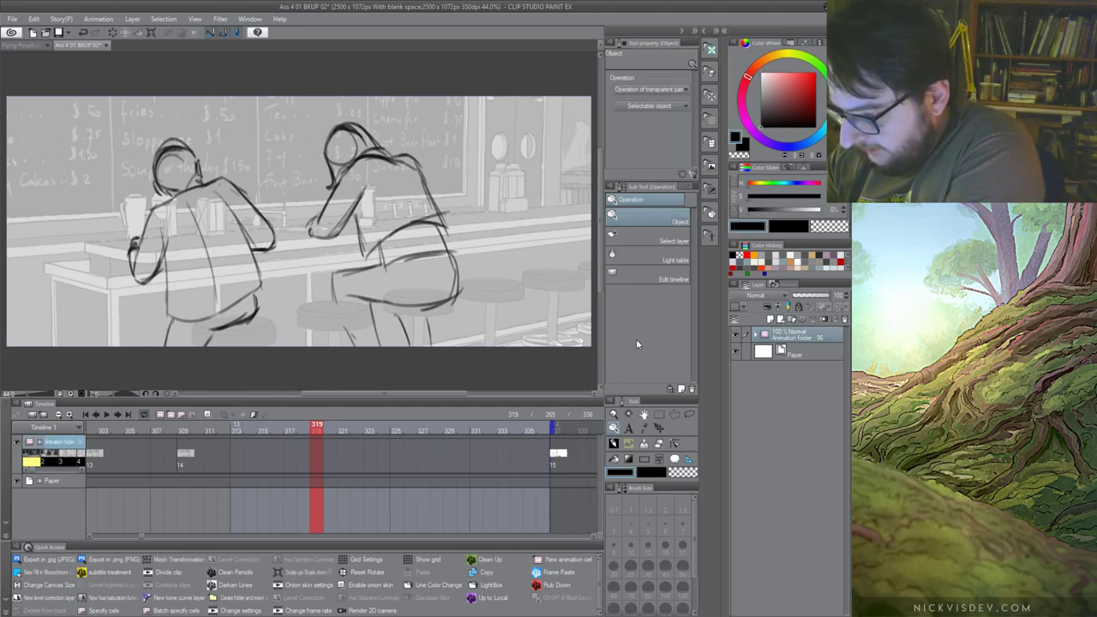
click(222, 32)
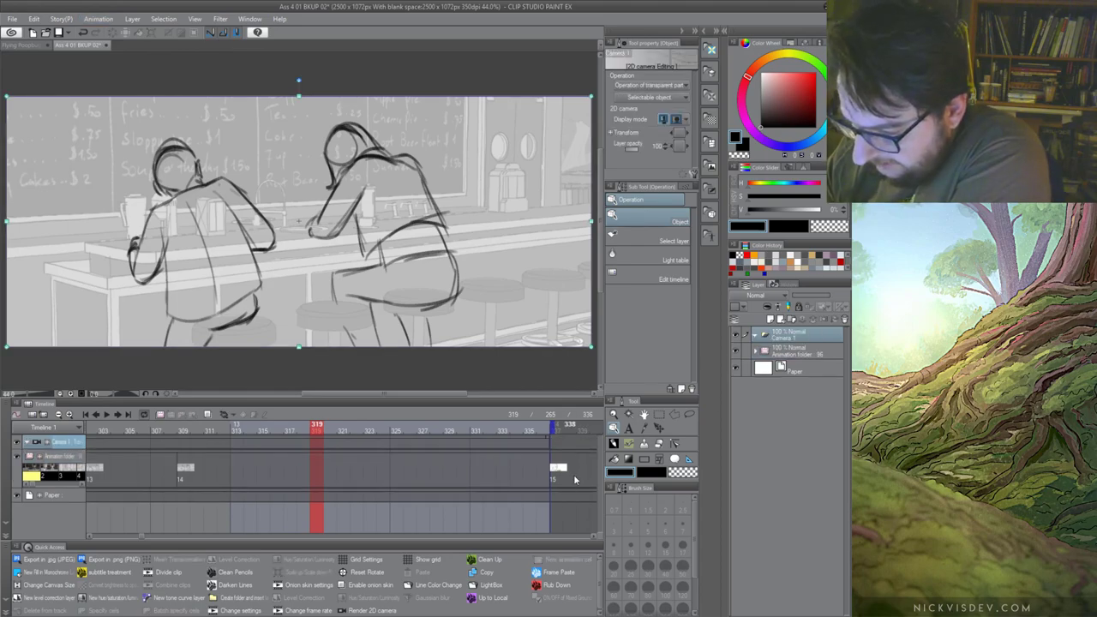
click(791, 355)
drag(803, 354, 792, 340)
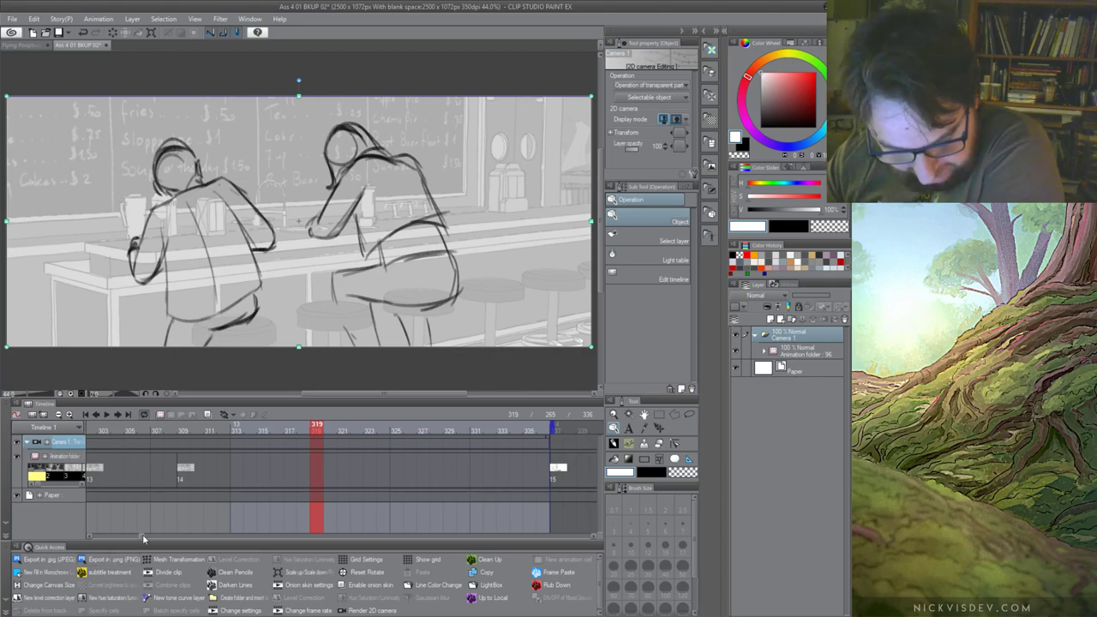
Add a transform keyframe to the camera folder at frame 265, keeping the full-canvas framing
scroll(142, 535, up, 5)
scroll(137, 534, up, 2)
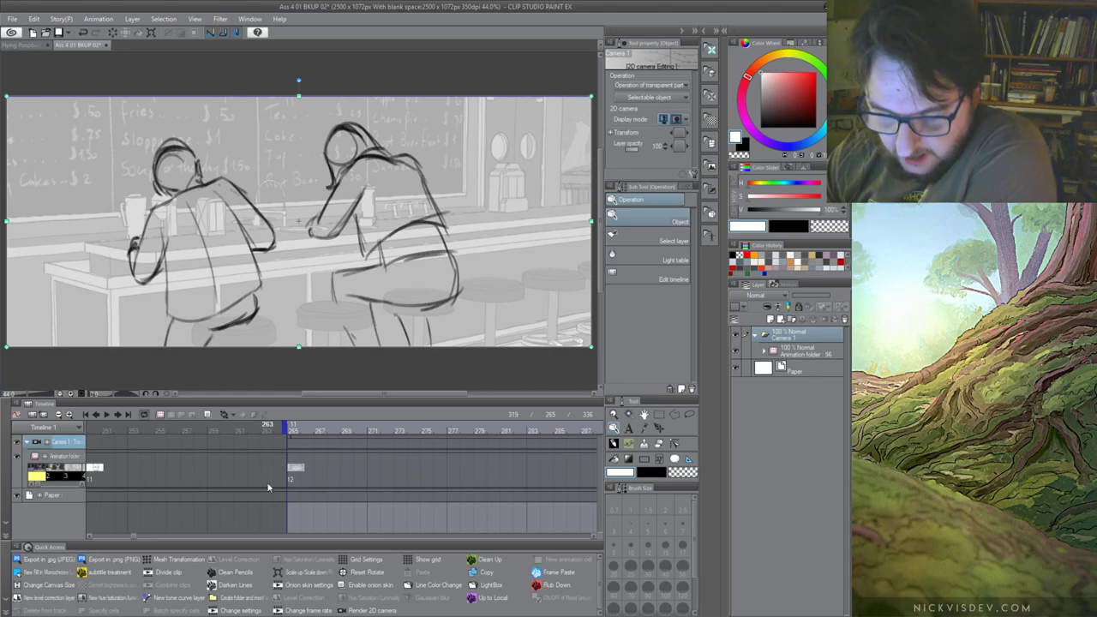
click(292, 443)
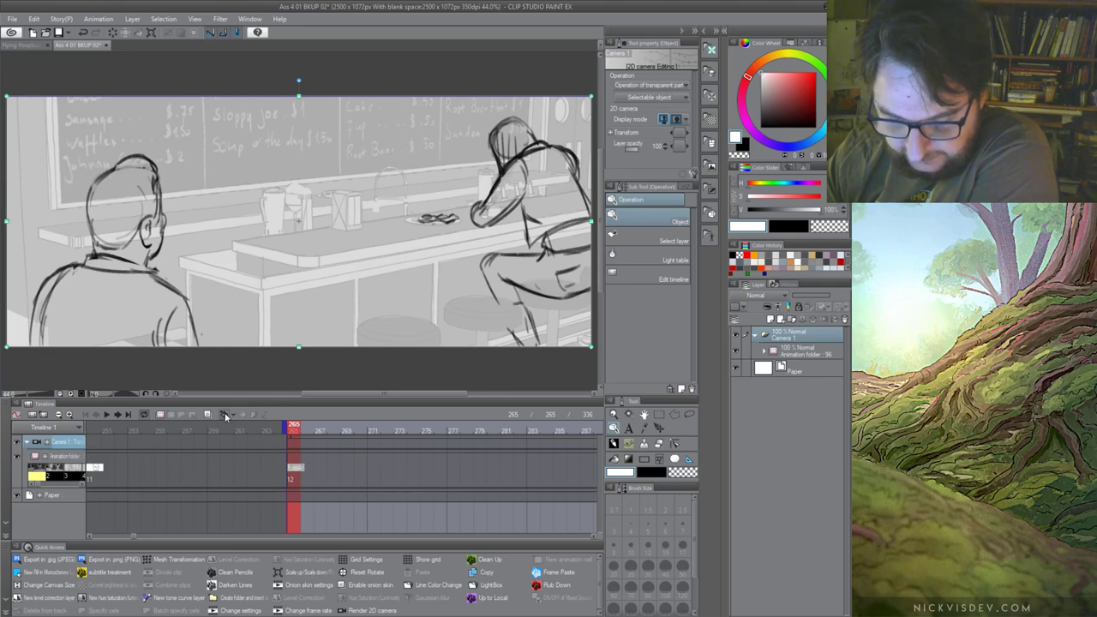
click(225, 417)
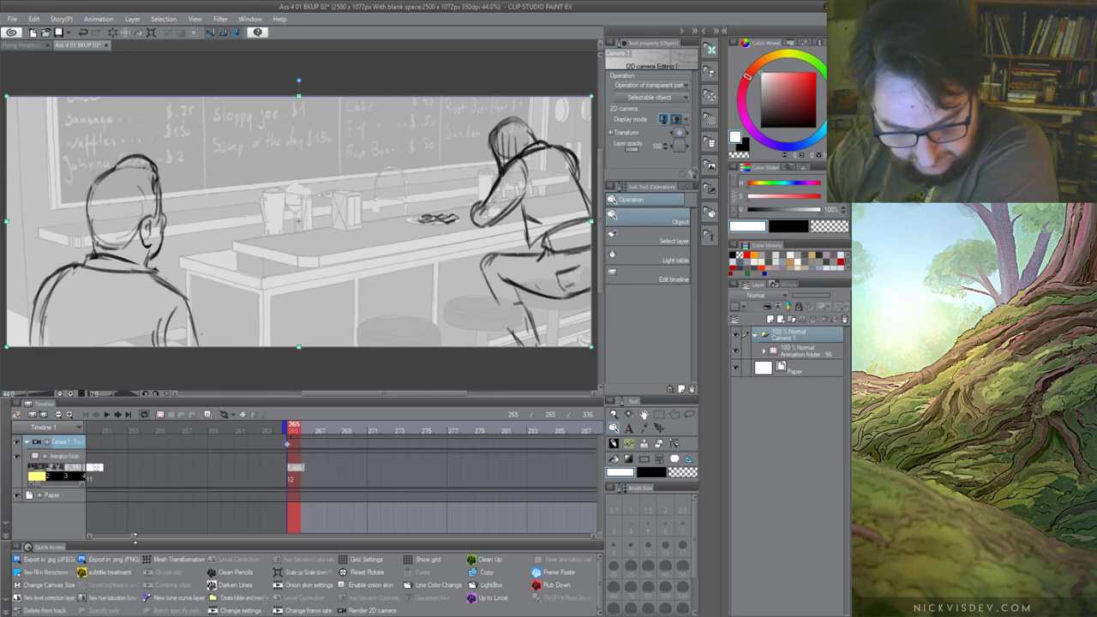
Add a second camera keyframe at frame 289, where cell 13 starts, keeping the full-canvas framing
scroll(135, 535, right, 5)
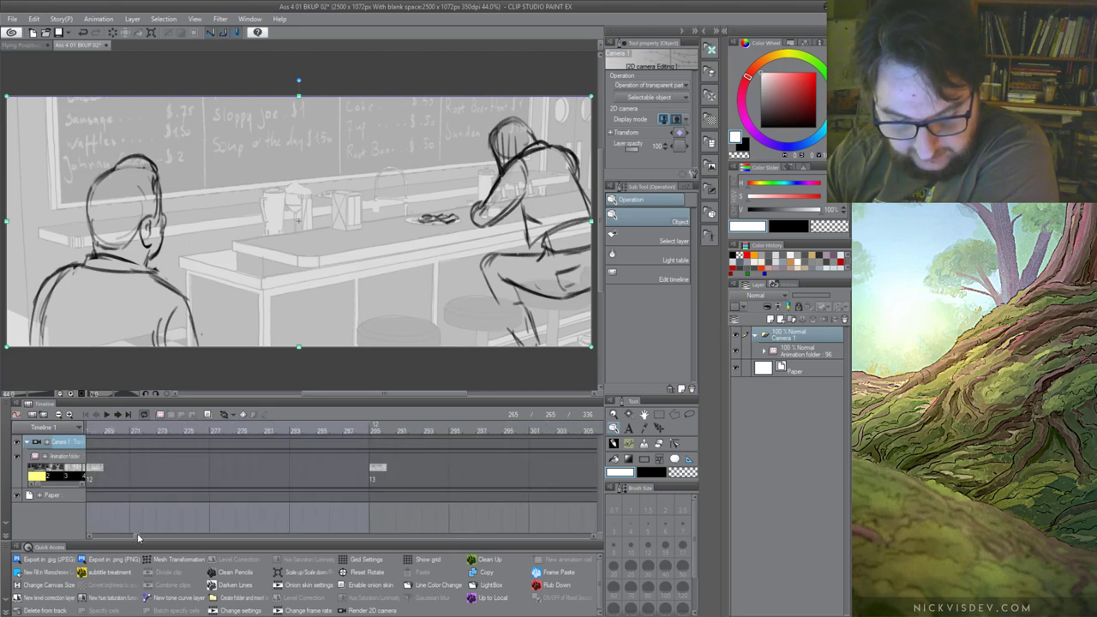
scroll(138, 536, left, 5)
click(58, 416)
click(58, 416)
click(59, 416)
mouse_move(243, 433)
mouse_down()
mouse_move(448, 438)
mouse_move(306, 439)
mouse_move(338, 431)
mouse_up()
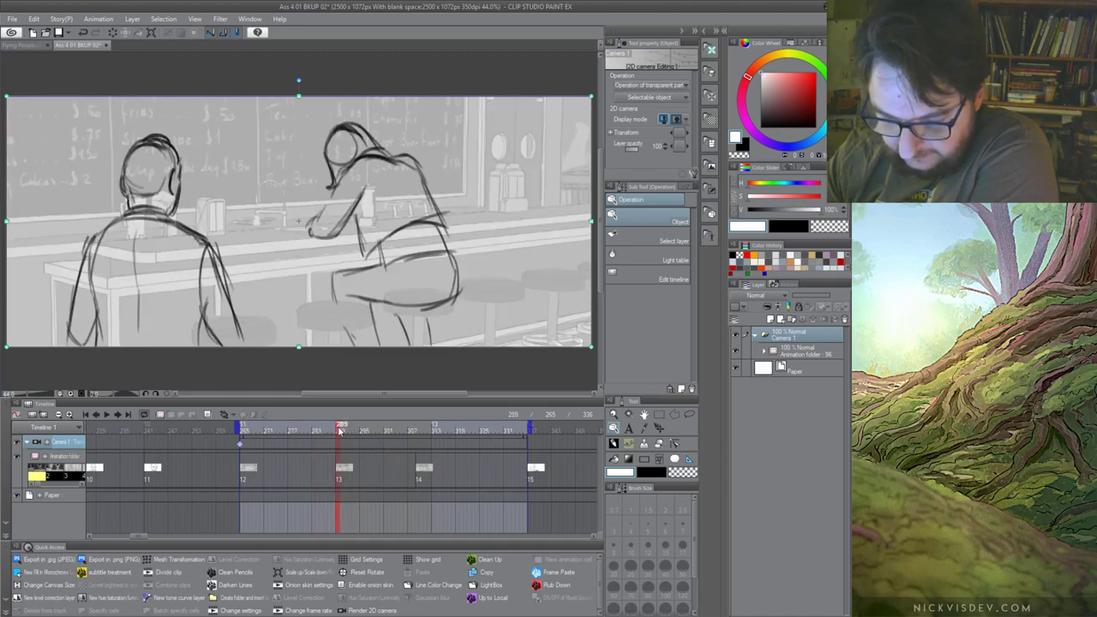
click(224, 417)
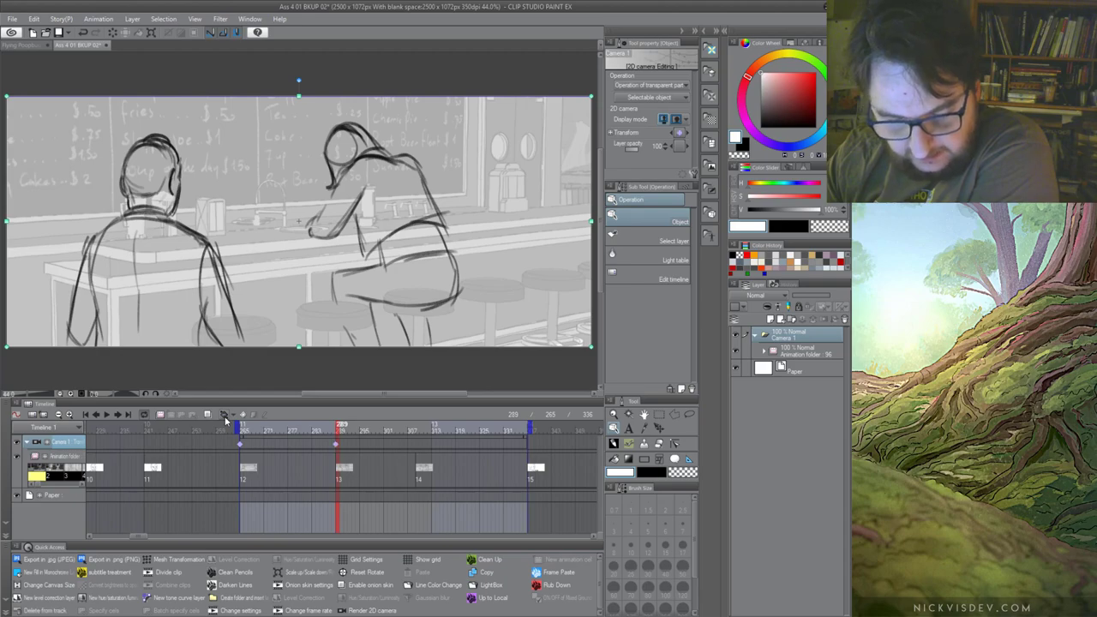
At frame 315, shrink the camera frame to less than half size around the bending figure's upper body and tilt it clockwise
drag(341, 435, 443, 444)
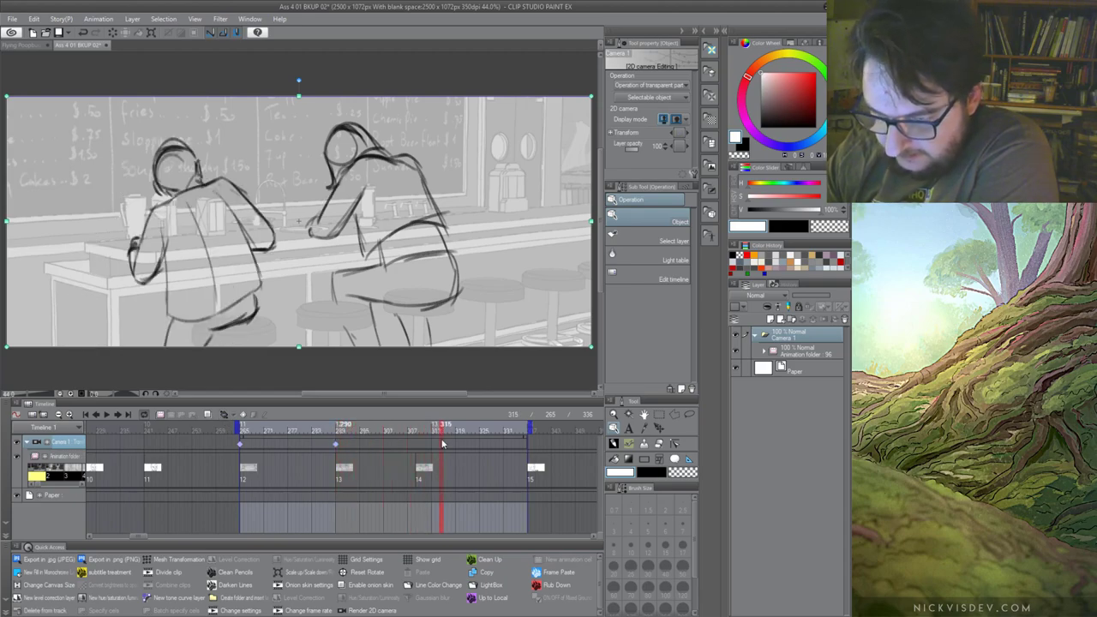
drag(7, 347, 276, 249)
mouse_move(447, 195)
mouse_down()
mouse_move(480, 174)
mouse_move(454, 188)
mouse_up()
drag(419, 186, 400, 184)
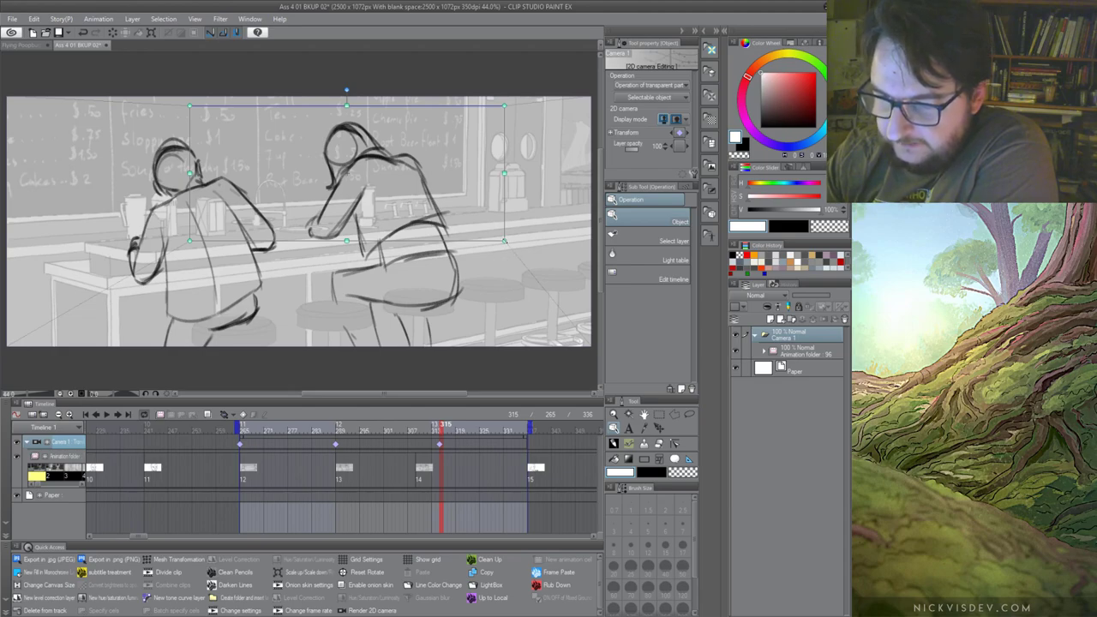
drag(505, 247, 414, 249)
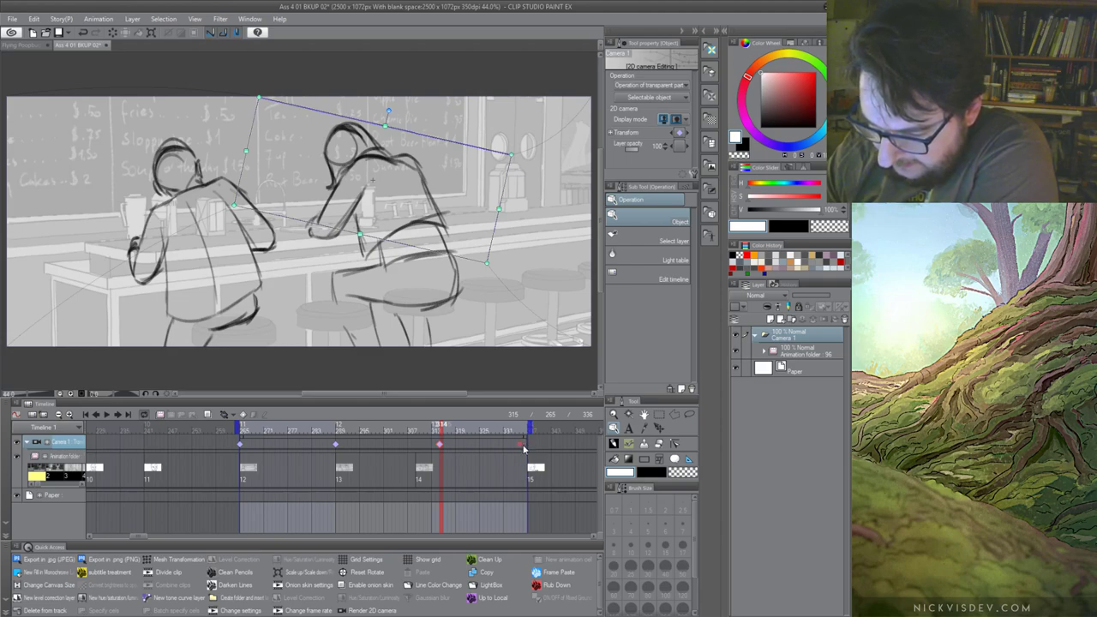
Move the zoomed-in camera keyframe from mid-shot to frame 336 and scrub the timeline to check the slower camera move
drag(526, 449, 525, 447)
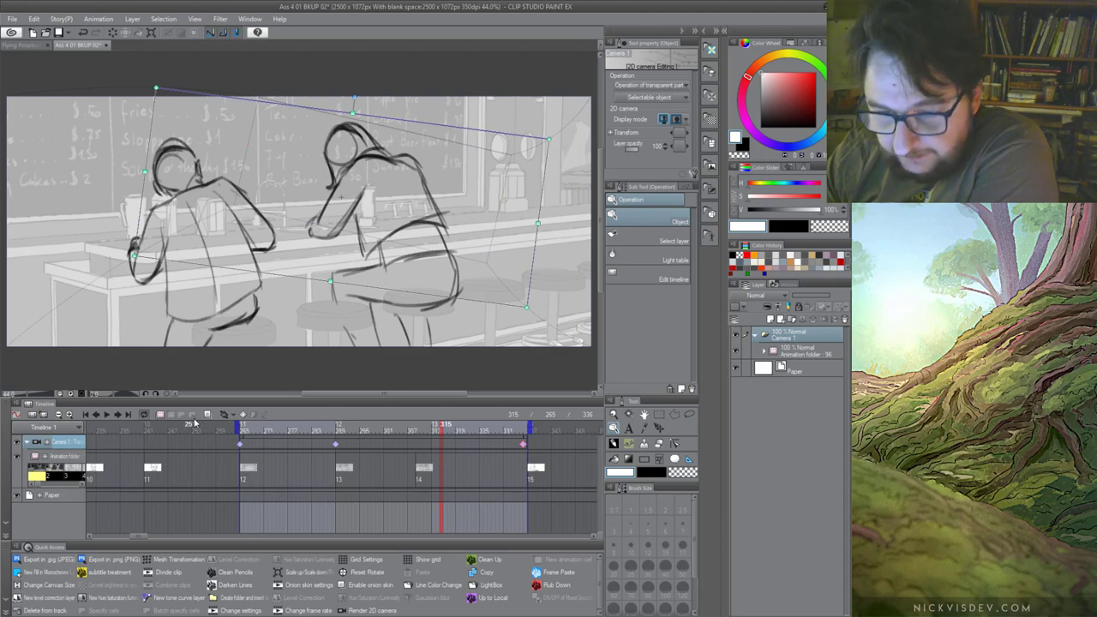
click(444, 437)
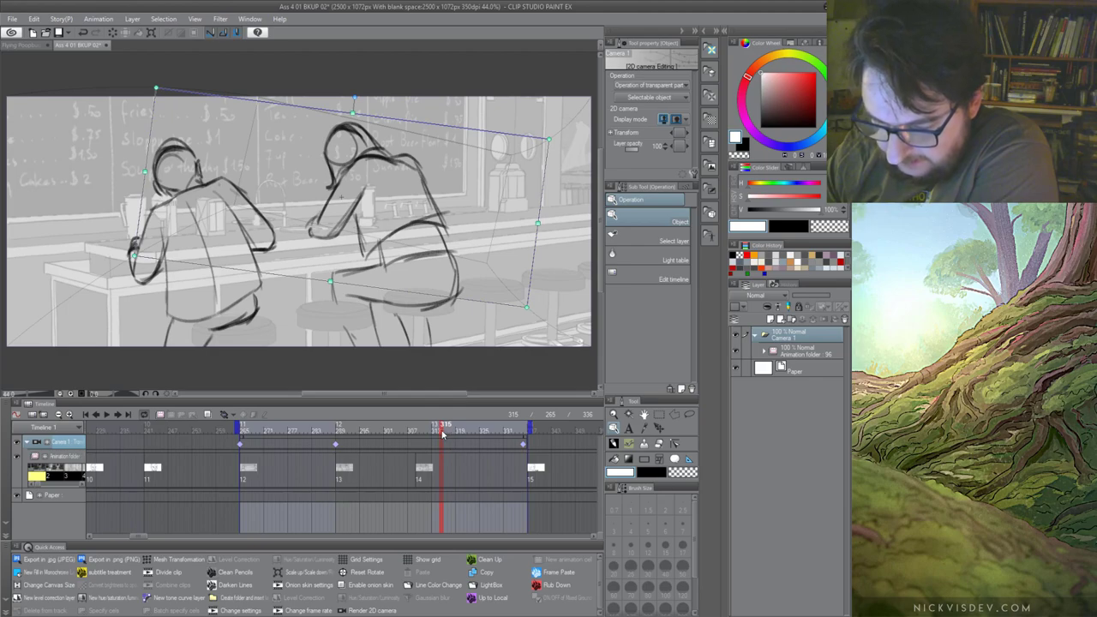
drag(443, 435, 460, 413)
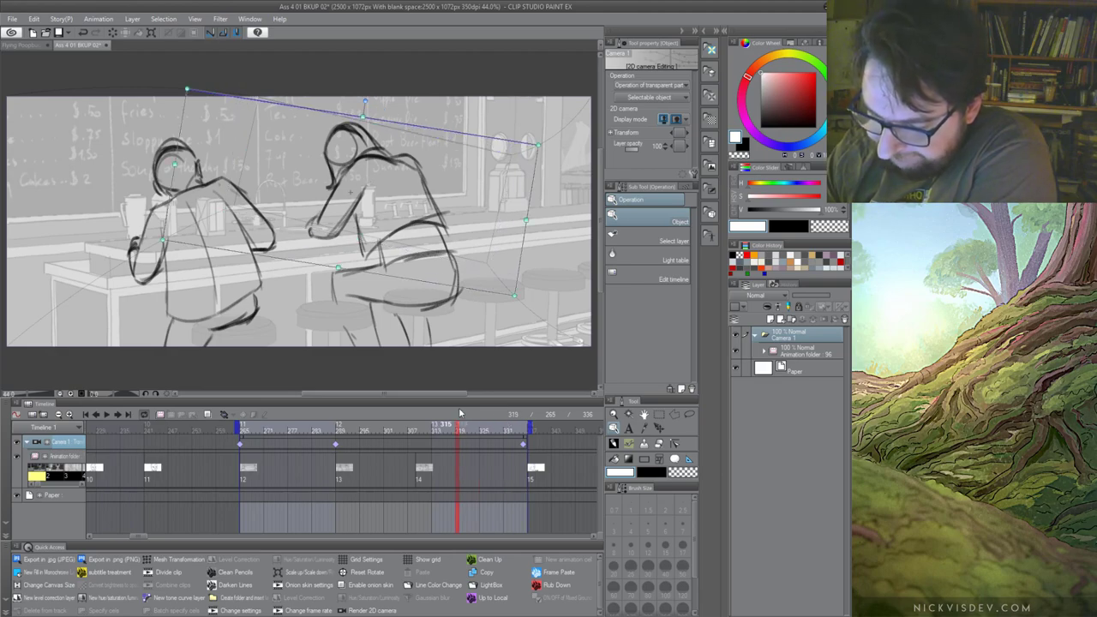
Try duplicating the full-canvas camera keyframe at frame 265 to just before the shot's last keyframe
click(241, 447)
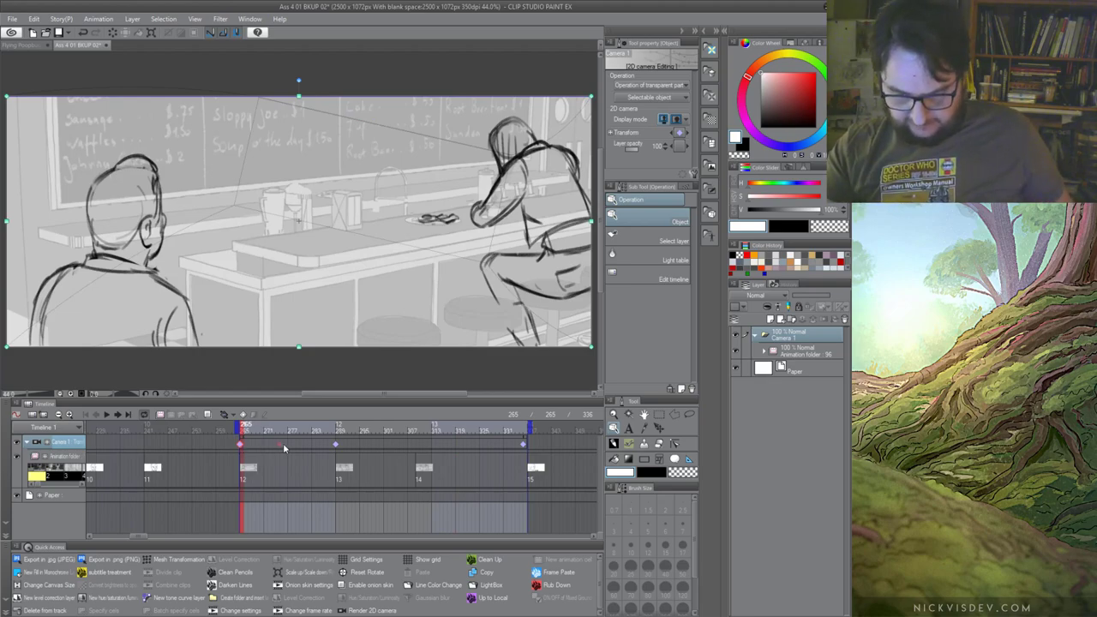
click(263, 454)
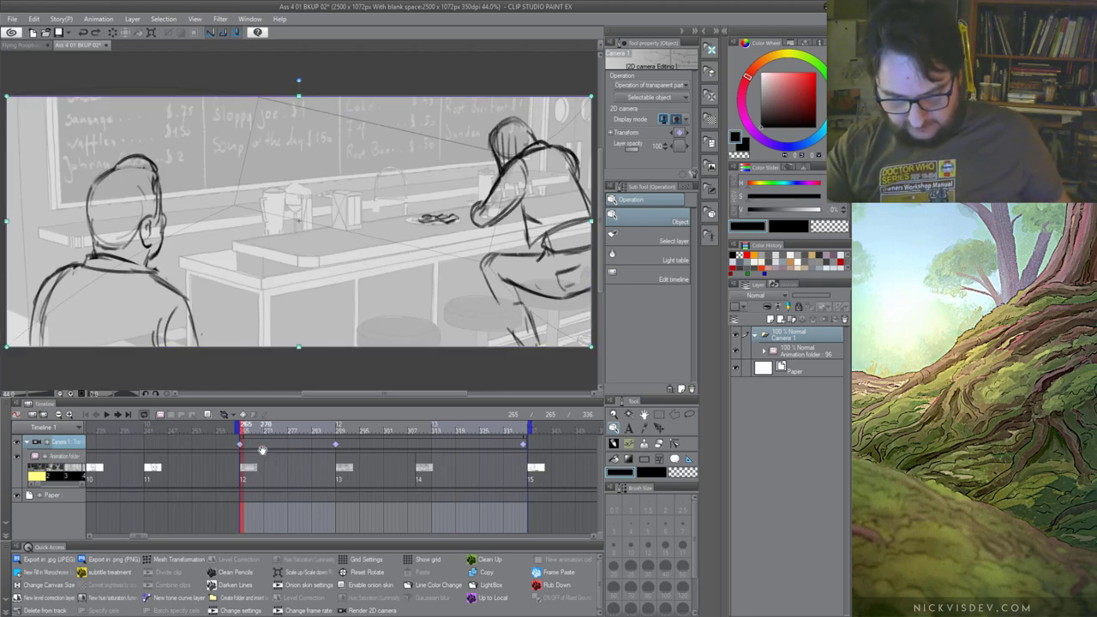
click(240, 445)
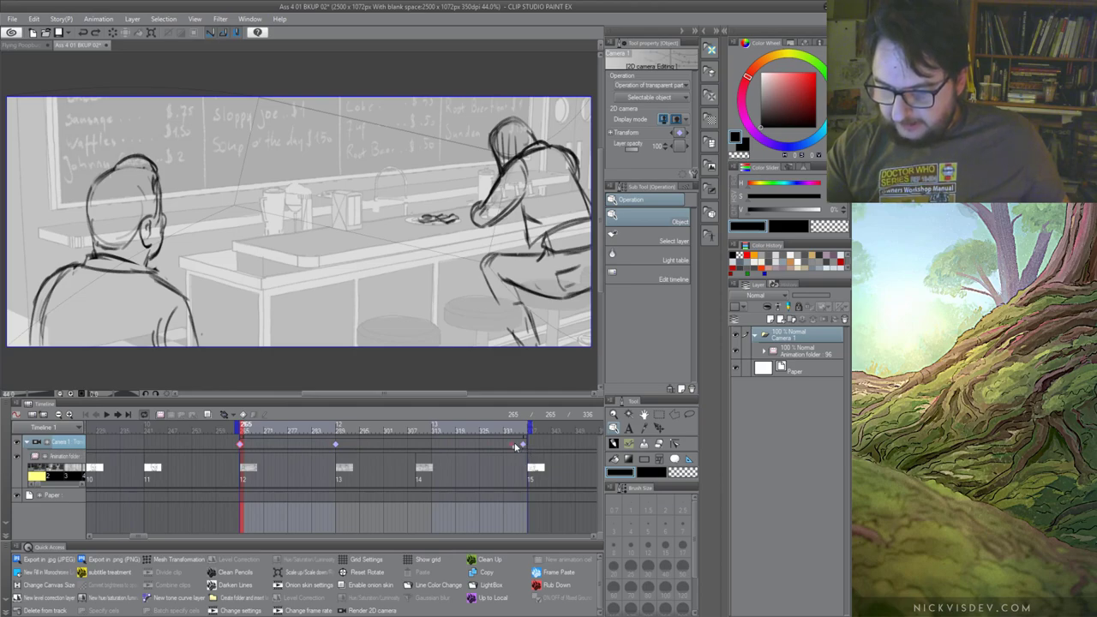
click(515, 446)
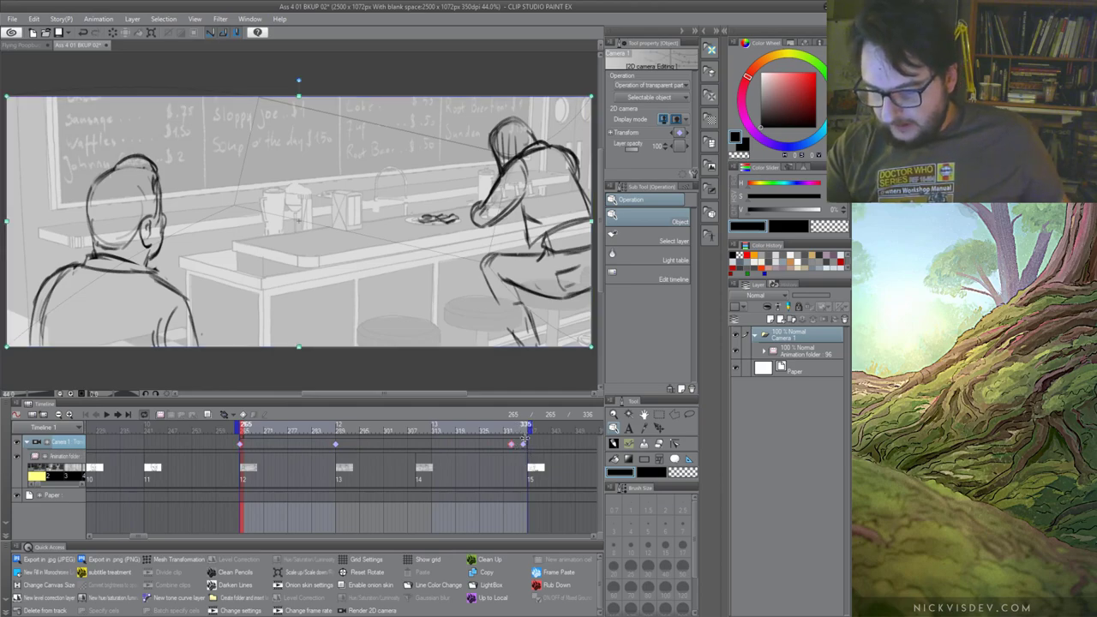
Extend the playback range to frame 340 and move the duplicated full-canvas keyframe to frame 338, after the zoomed-in keyframe
drag(532, 424, 544, 426)
click(524, 442)
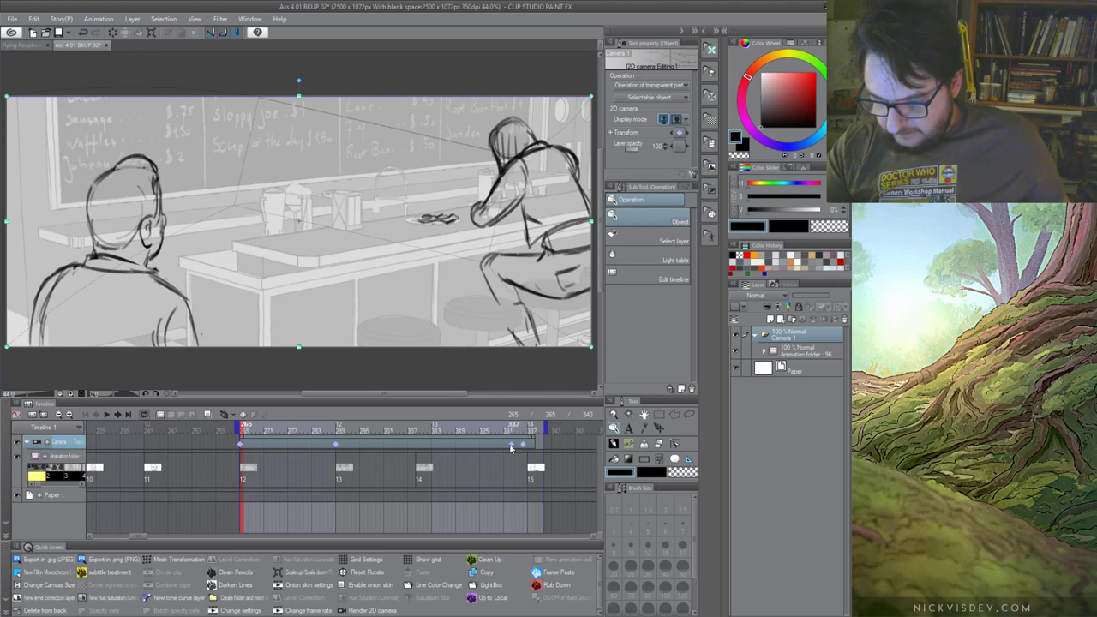
click(512, 447)
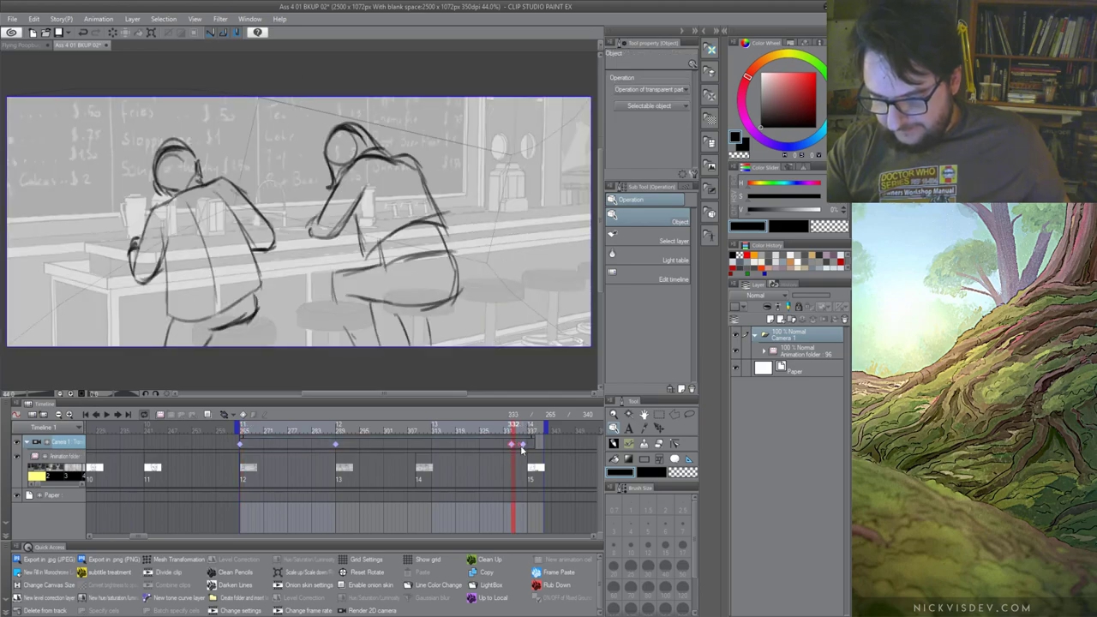
click(512, 446)
drag(512, 450, 532, 446)
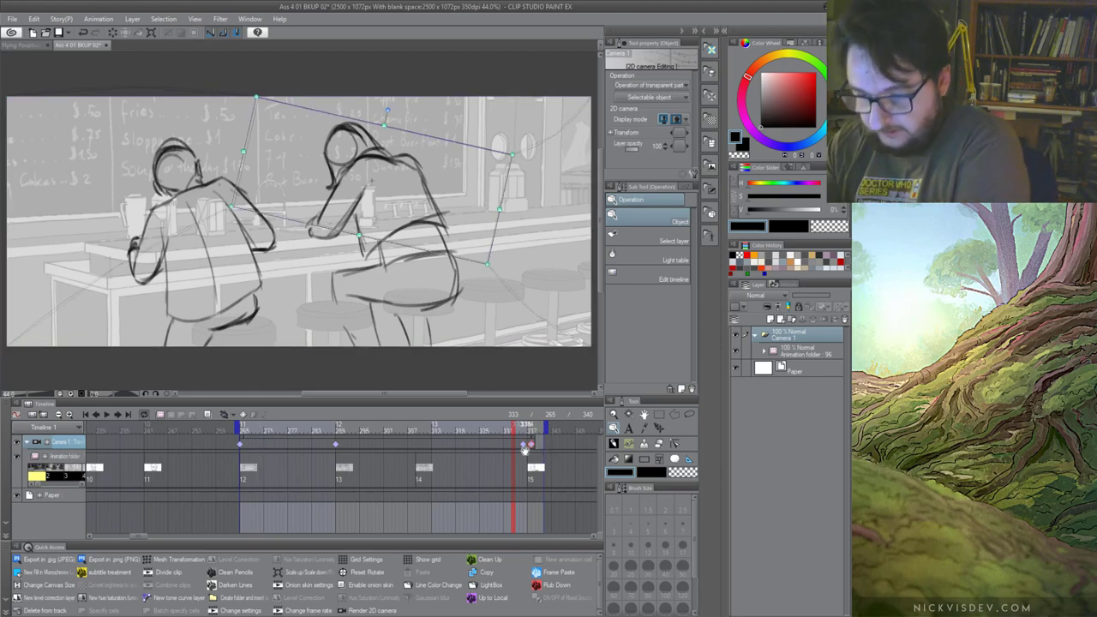
drag(514, 434, 532, 434)
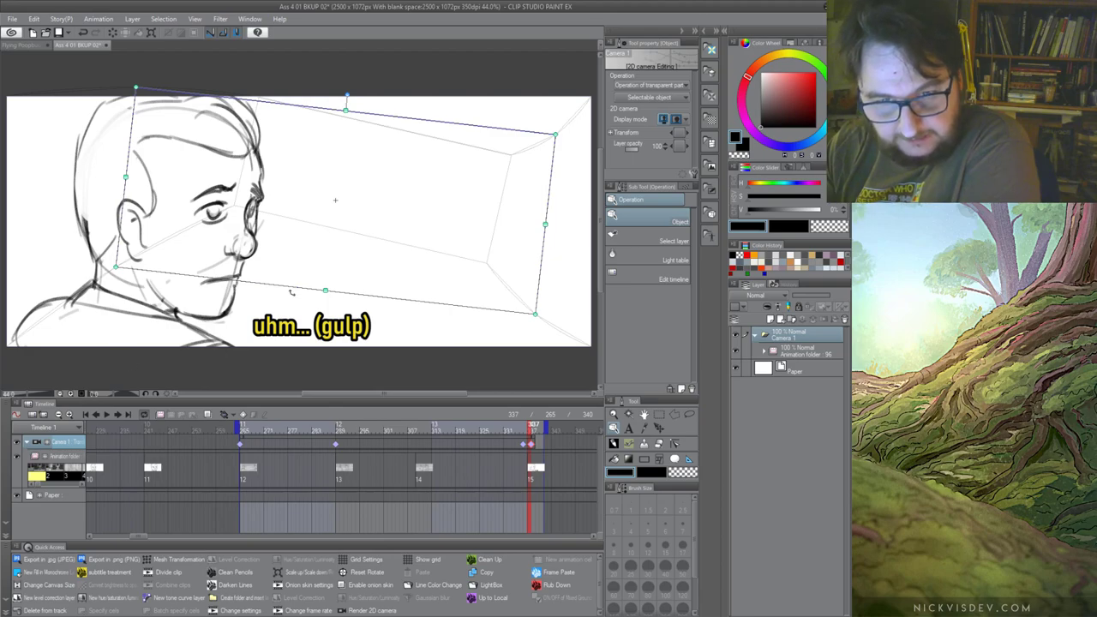
mouse_move(537, 435)
mouse_down()
mouse_move(522, 435)
mouse_move(535, 435)
mouse_up()
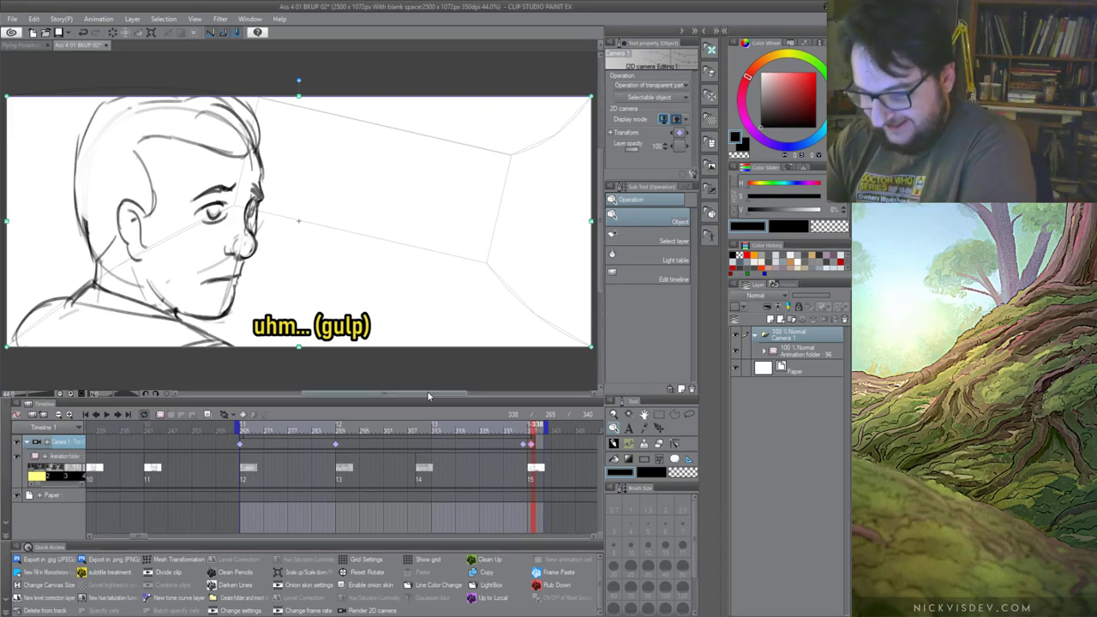
Undo the duplicated camera keyframe, its move and the playback range extension
key(ctrl+z)
key(ctrl+z)
key(ctrl+z)
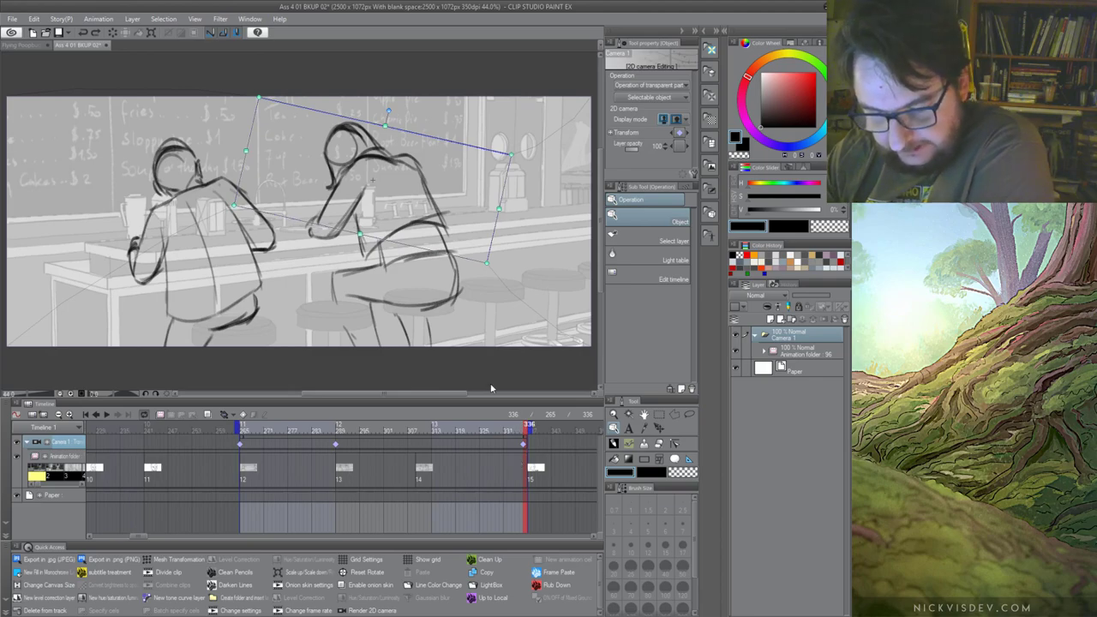
Play back the diner shot to preview the camera frame moving between its keyframes
click(106, 415)
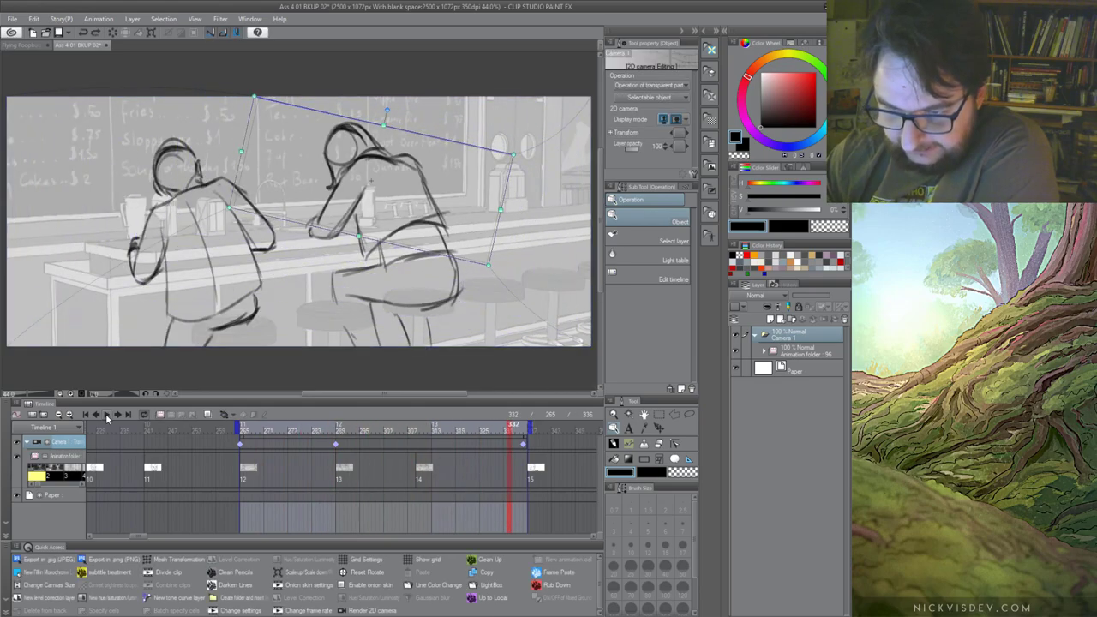
click(106, 415)
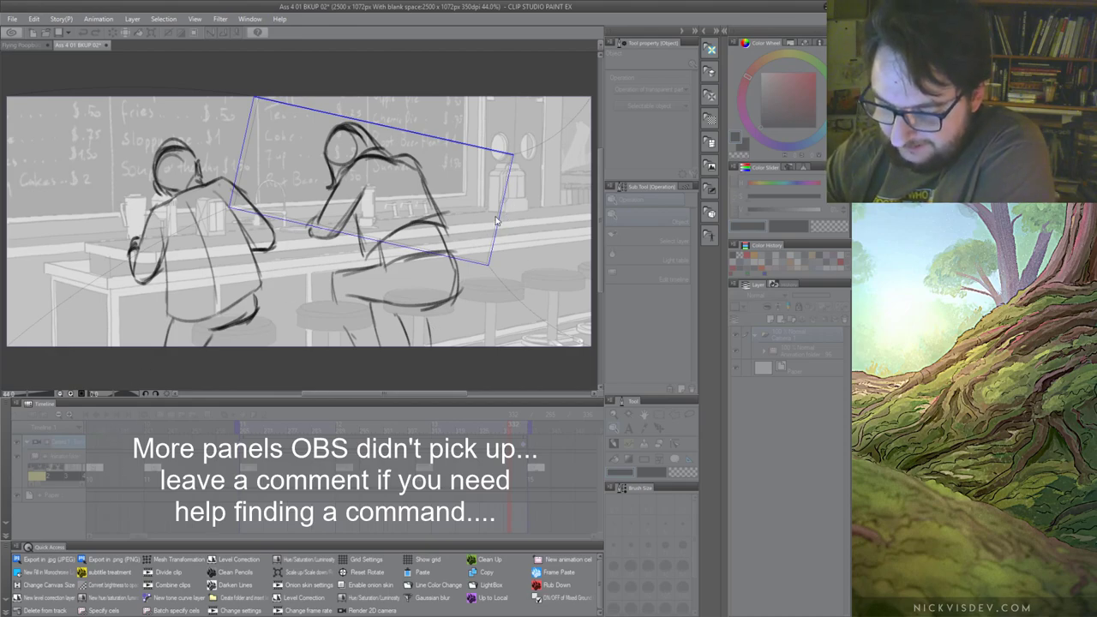
Try adding the Go to end command to the Quick Access commands
click(452, 468)
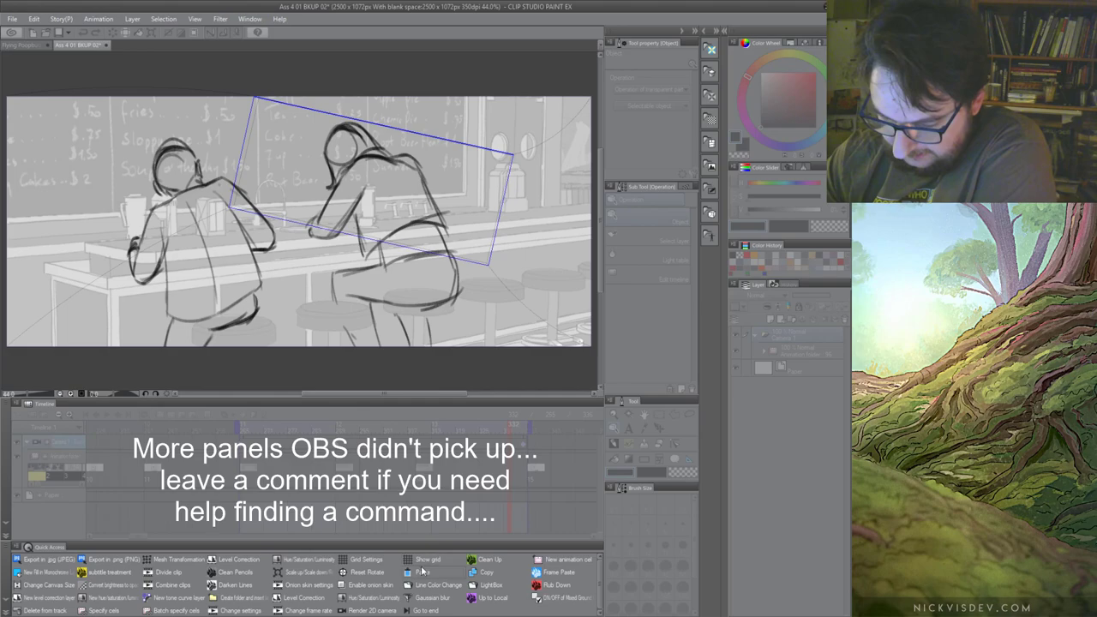
click(533, 197)
click(420, 610)
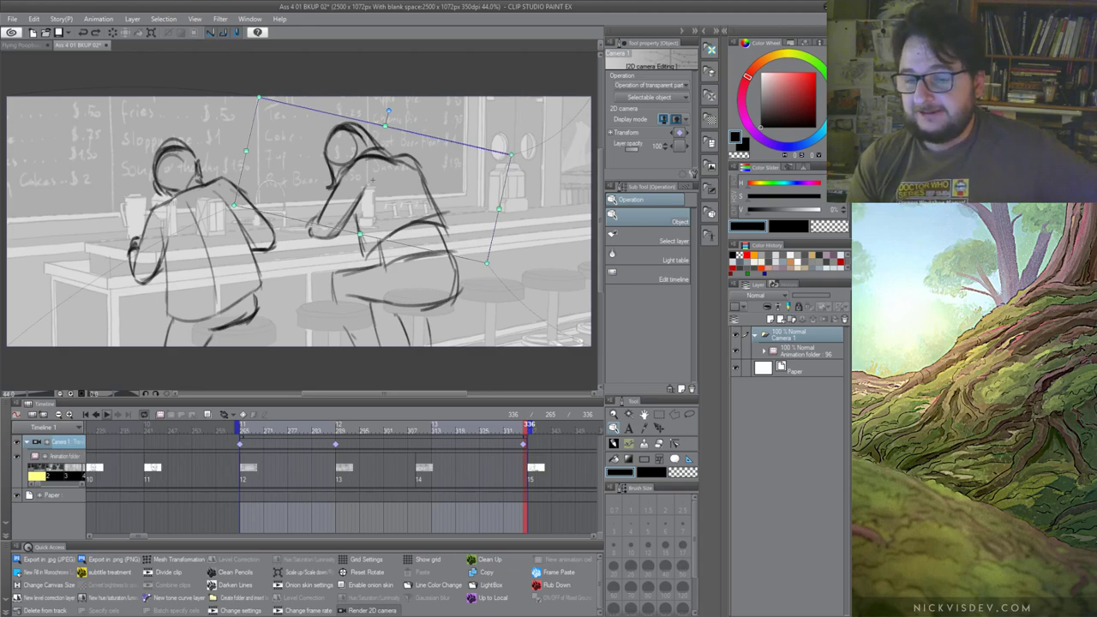
Play the diner shot again to review the 2D camera move
click(108, 417)
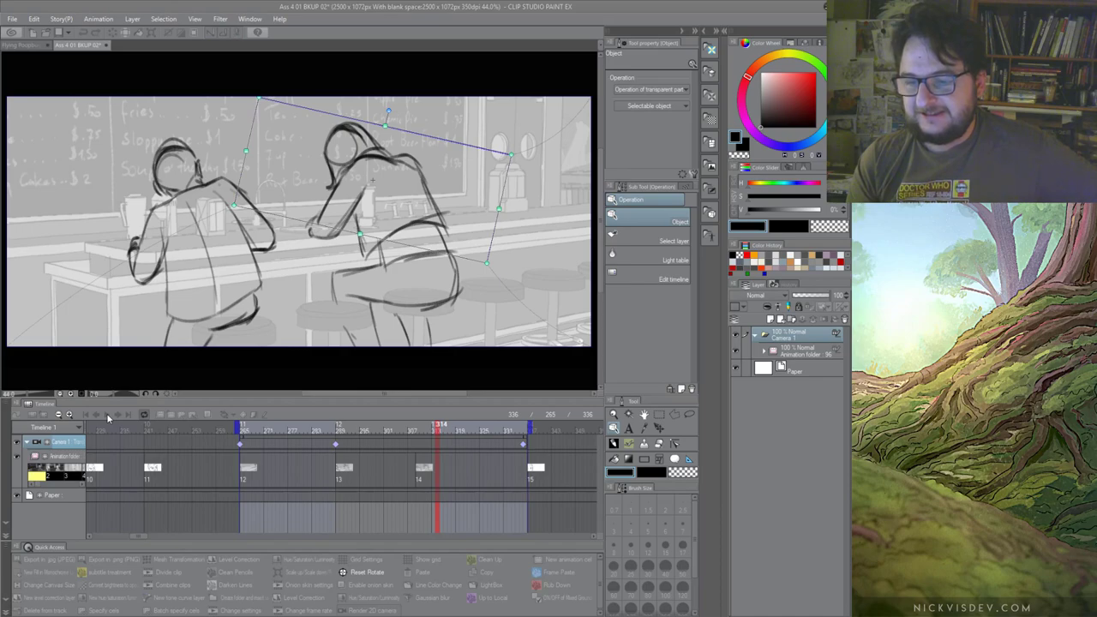